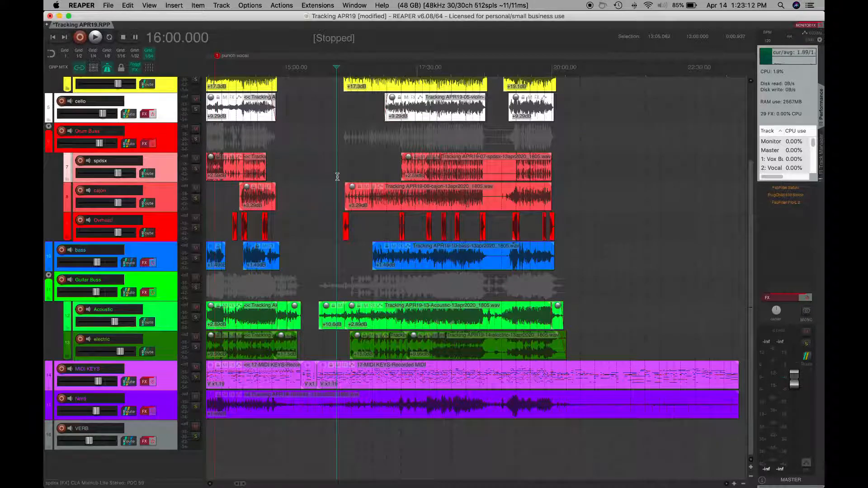
Look over the session's tracks and their cut-up items, from the vocals through the drums and guitars to VERB.
scroll(337, 176, up, 5)
scroll(337, 176, left, 2)
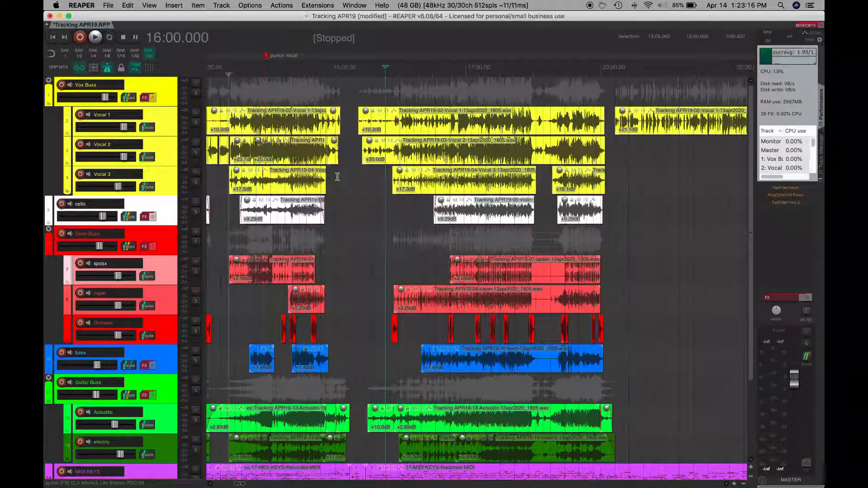
scroll(337, 176, down, 5)
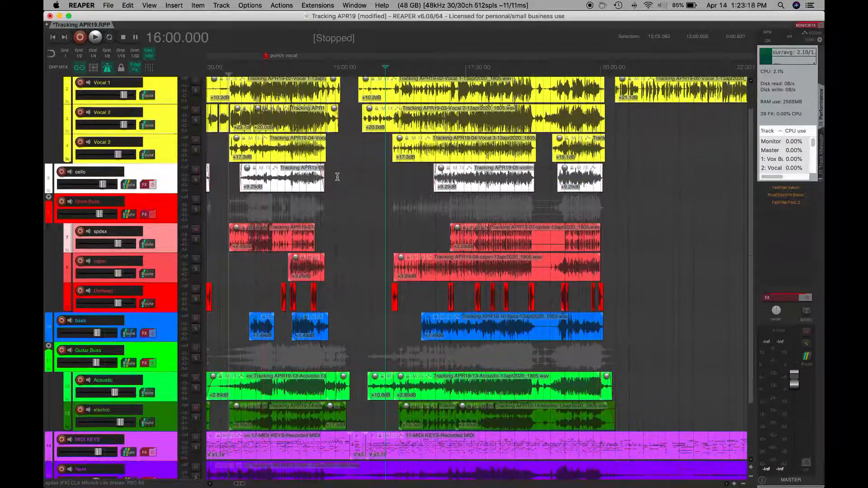
scroll(337, 176, down, 2)
scroll(337, 176, up, 7)
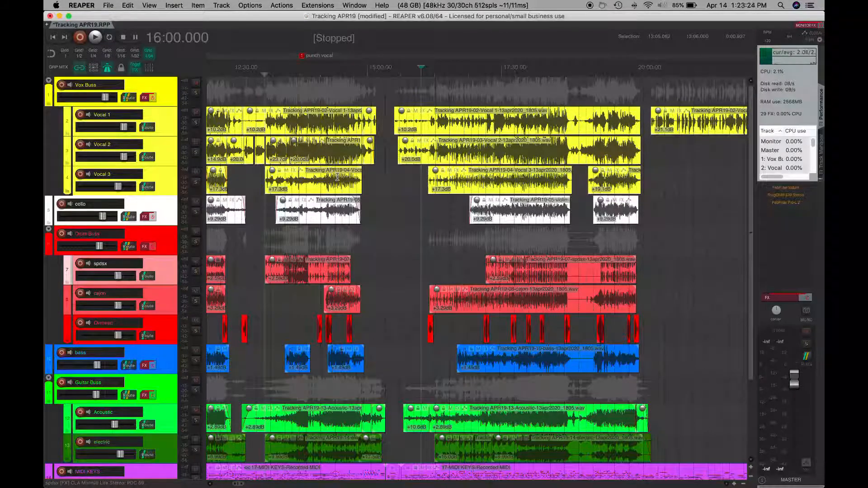
scroll(342, 220, down, 2)
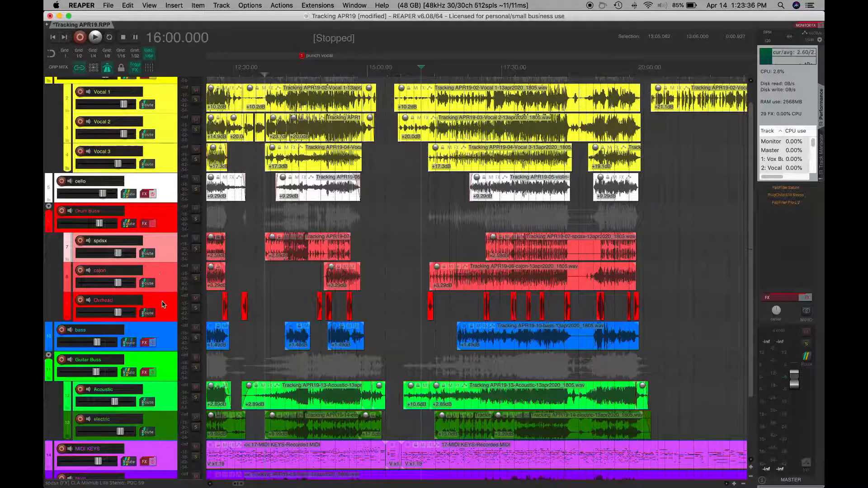
scroll(162, 301, down, 4)
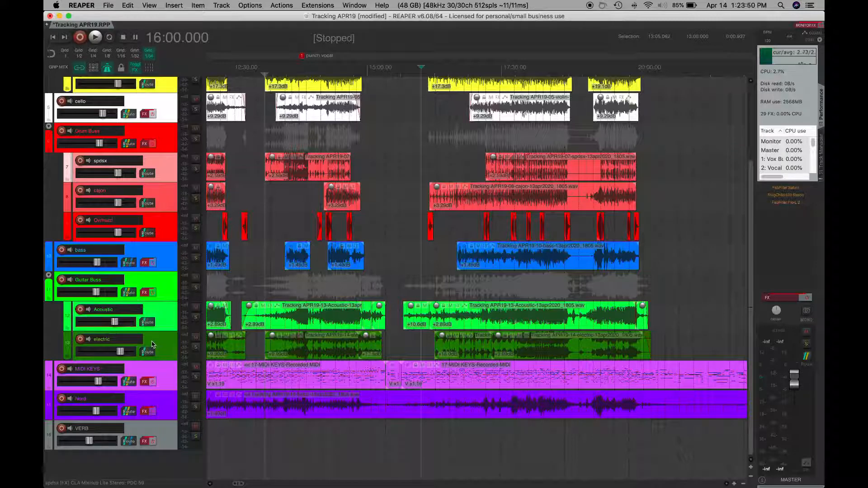
Inspect the Grand Rhapsody Piano instrument in the MIDI KEYS track's effects chain and close the effects window.
click(165, 408)
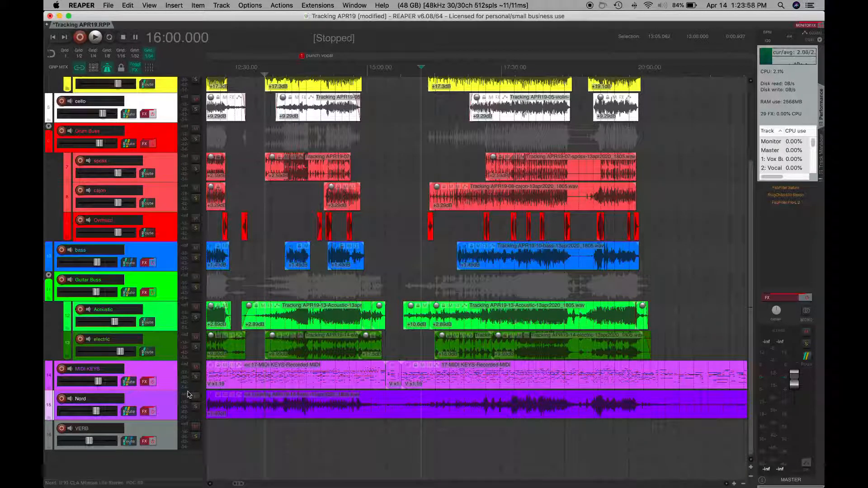
click(145, 382)
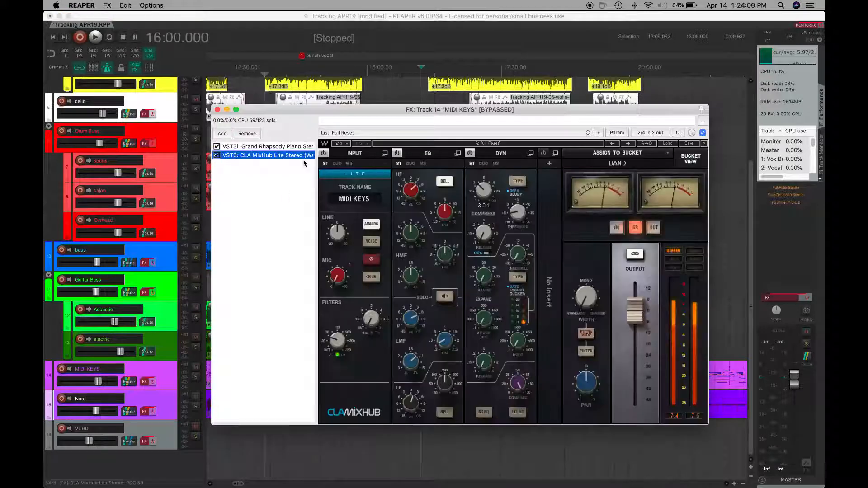
click(271, 147)
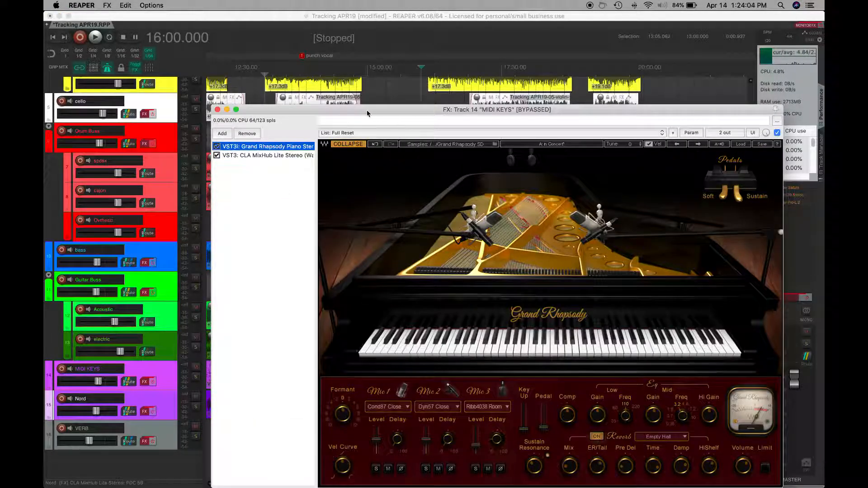
drag(367, 110, 346, 88)
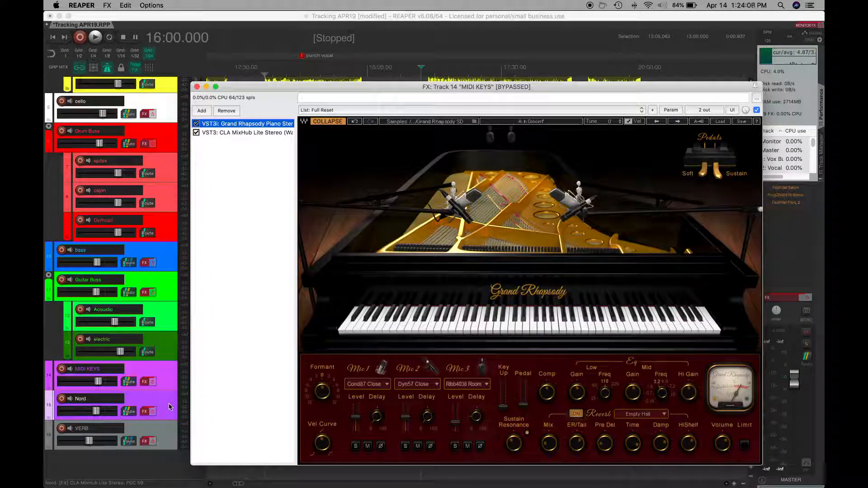
click(197, 87)
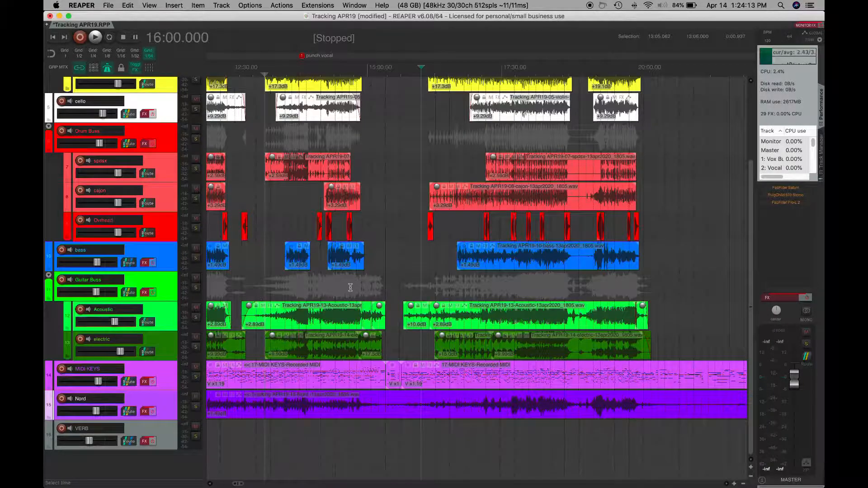
Examine how the vocal, cello, drum, bass and guitar items are trimmed along the song's timeline.
scroll(350, 287, up, 5)
scroll(350, 288, left, 5)
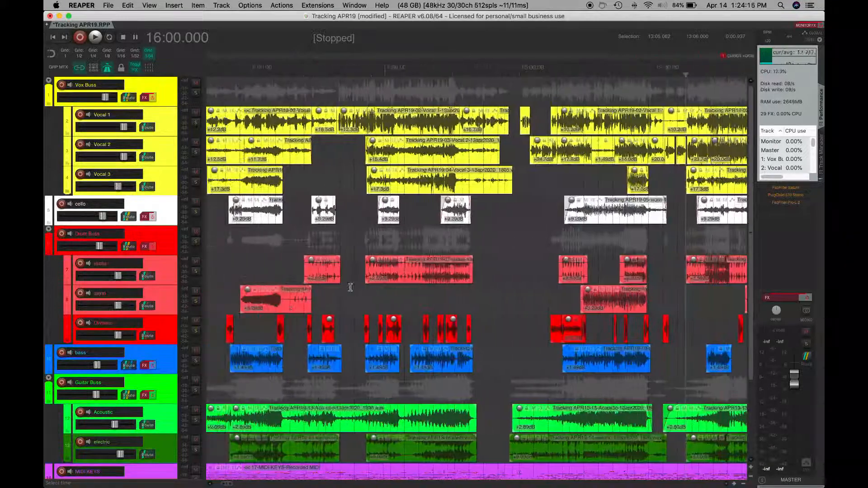
scroll(350, 287, right, 10)
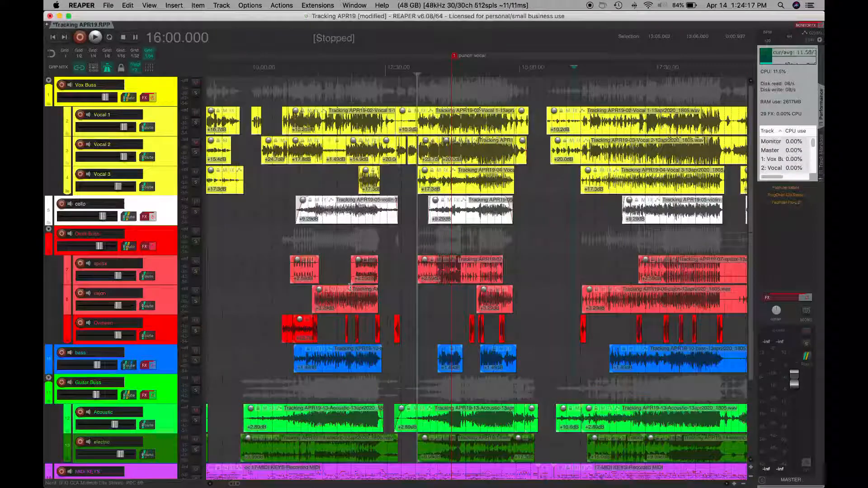
scroll(402, 291, right, 5)
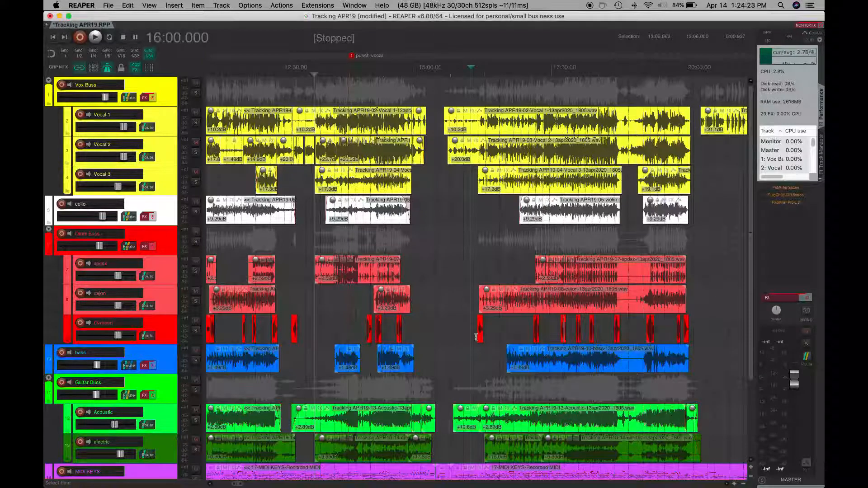
scroll(476, 336, down, 3)
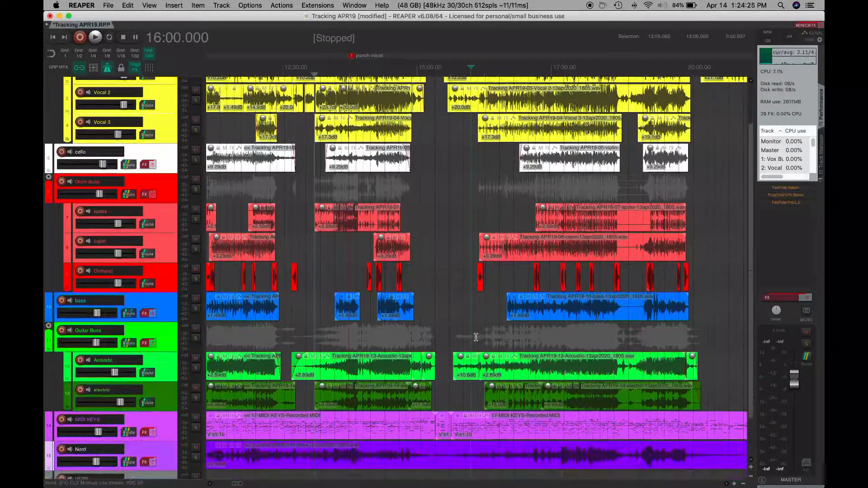
scroll(475, 337, down, 1)
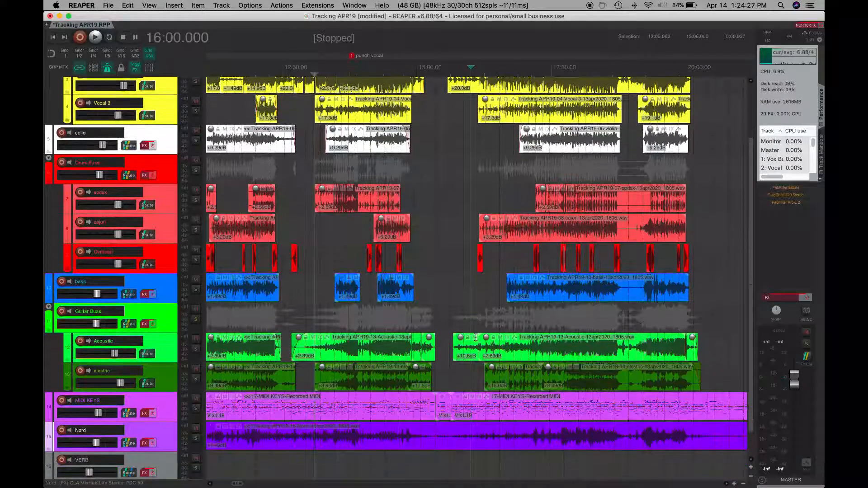
scroll(475, 336, left, 5)
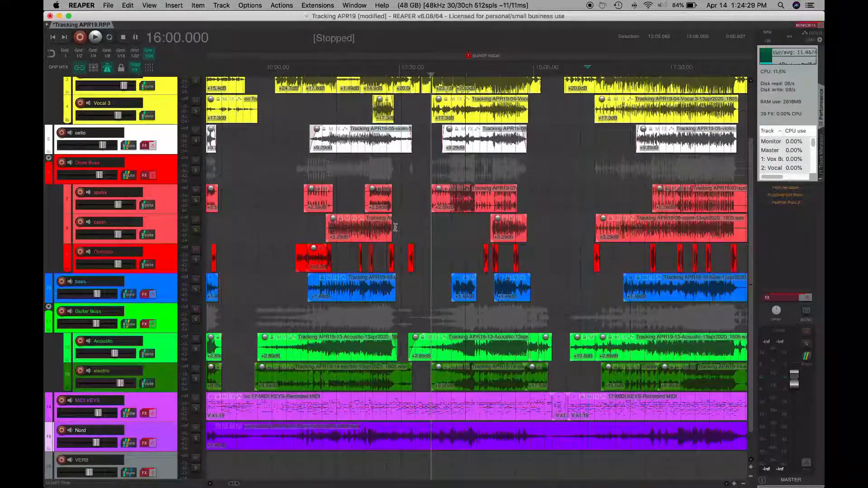
scroll(353, 324, left, 5)
scroll(353, 325, down, 2)
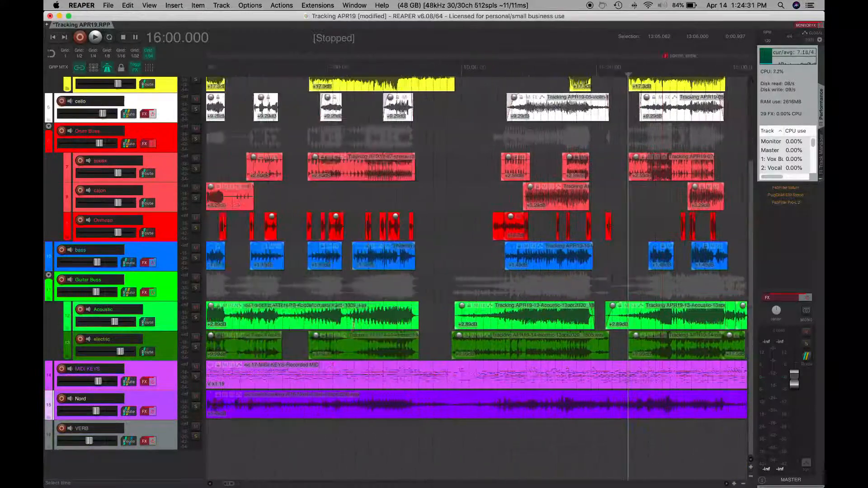
scroll(353, 325, left, 5)
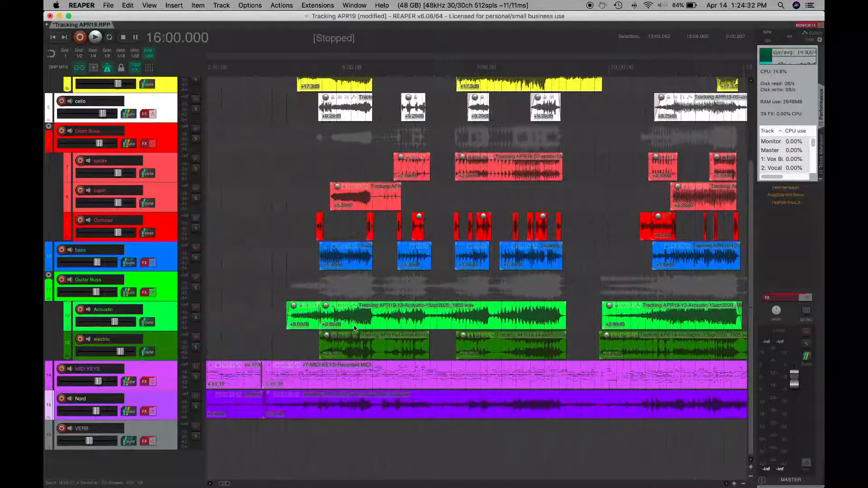
Select the spdsx track and examine the gaps between the drum items farther along the timeline.
click(389, 166)
mouse_move(389, 167)
mouse_down()
mouse_move(312, 175)
mouse_move(393, 170)
mouse_up()
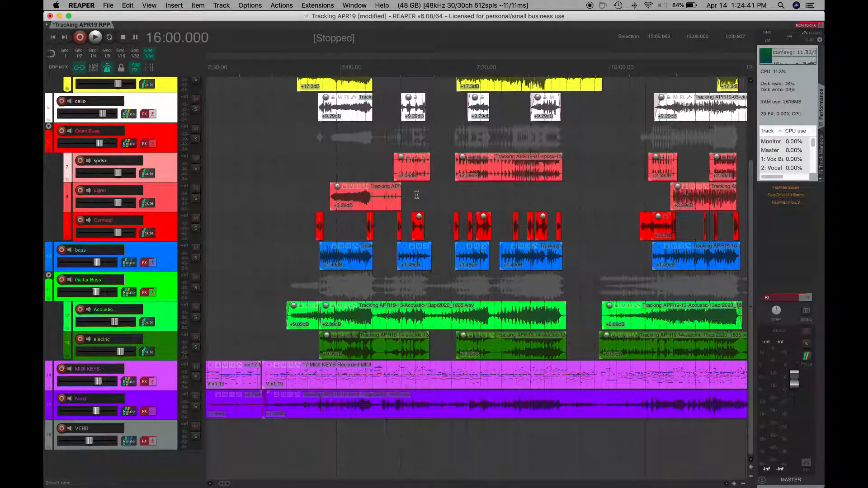
scroll(463, 194, right, 5)
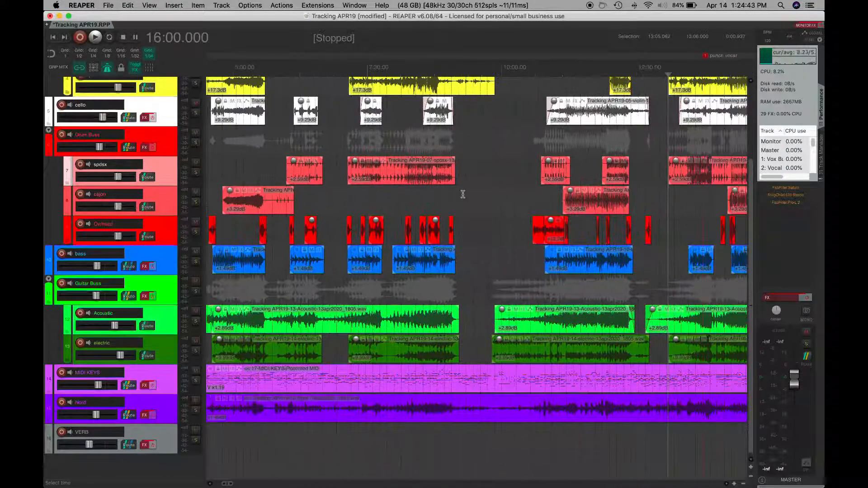
scroll(463, 194, right, 5)
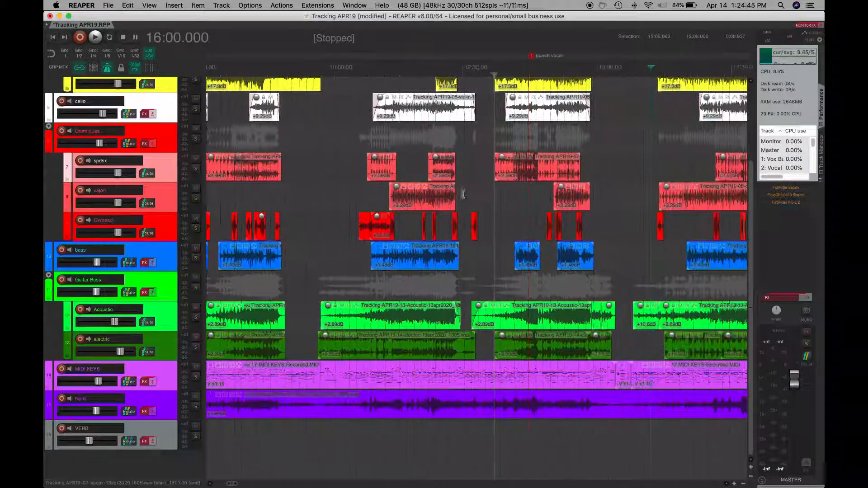
Extend the start of the Ovrhead track's cymbal item near 8:14 back to about 8:05.
click(242, 230)
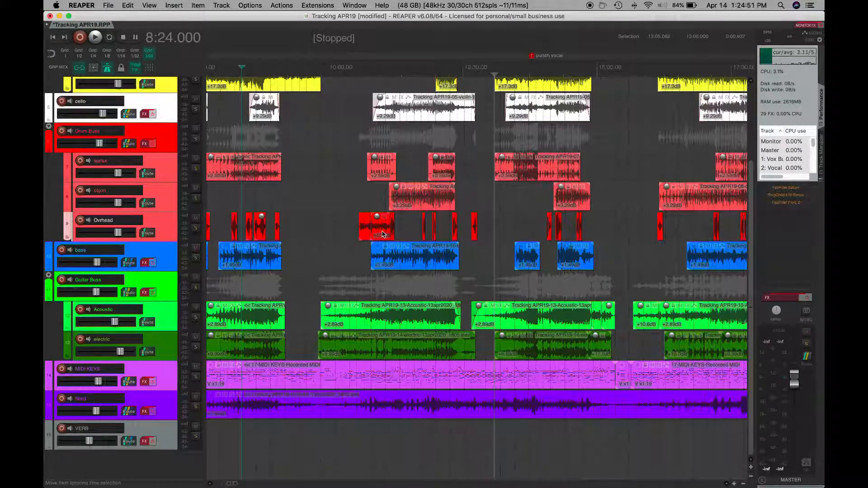
scroll(382, 234, up, 8)
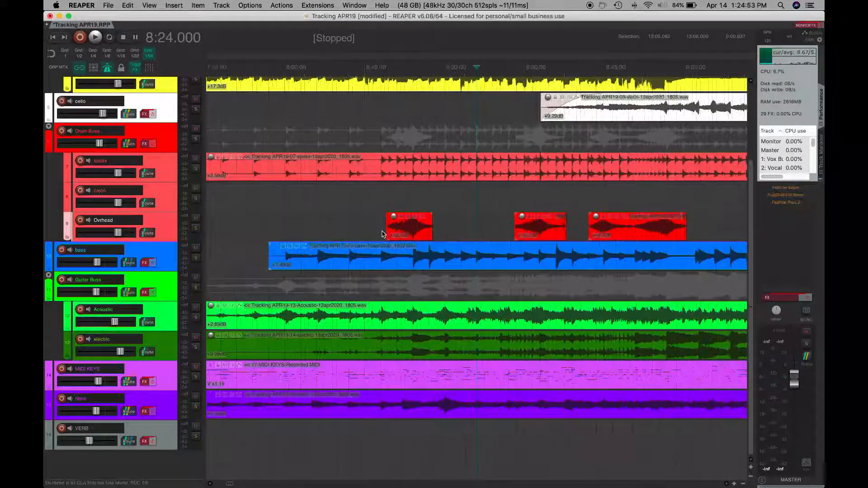
drag(387, 228, 326, 231)
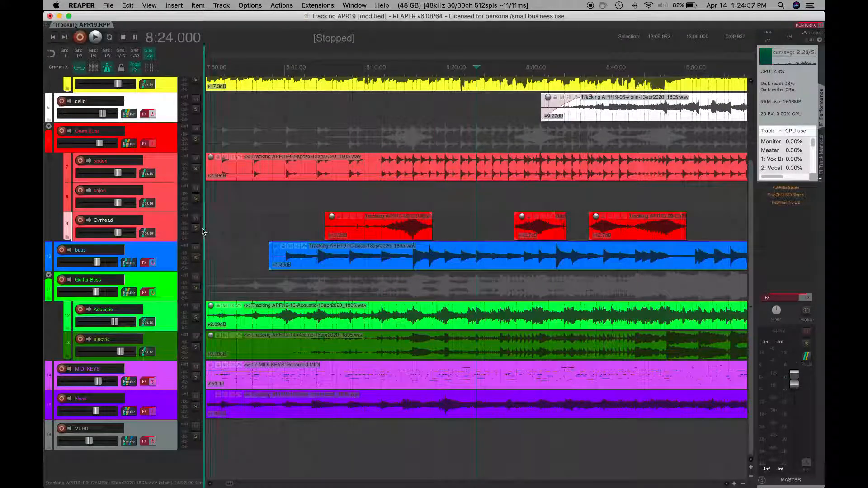
Solo the Ovrhead track and play the uncovered part of the cymbal item from 8:06.500.
click(195, 227)
click(337, 231)
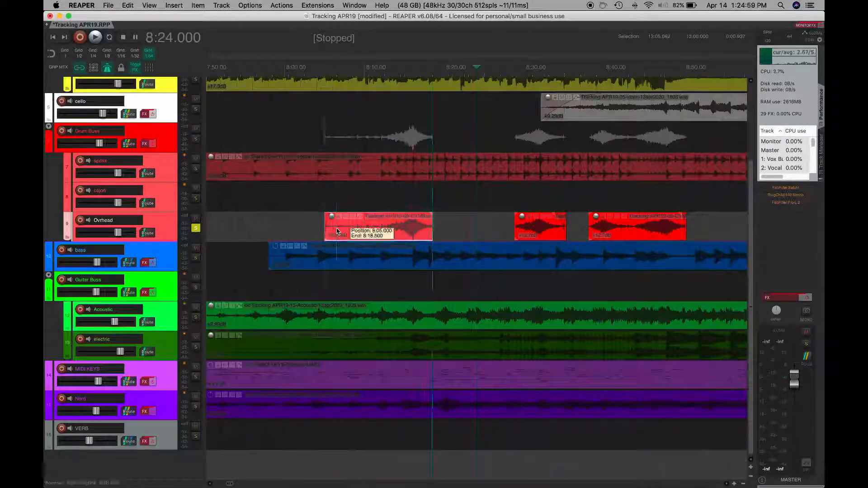
key(space)
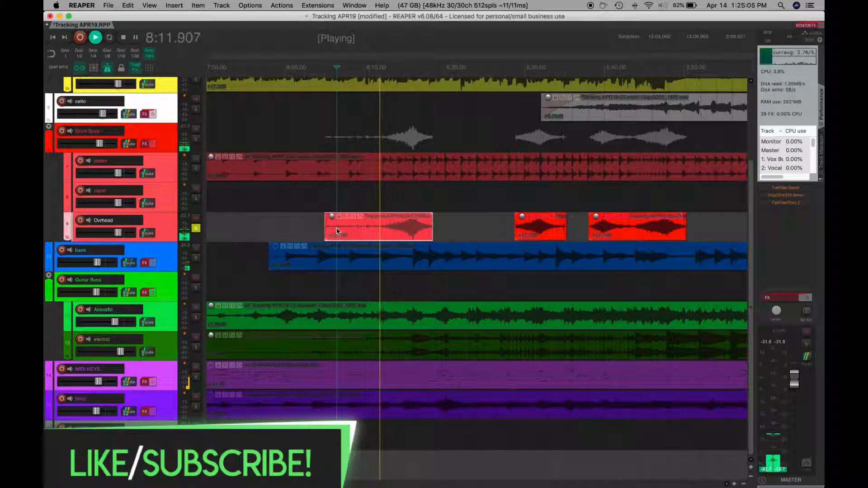
key(space)
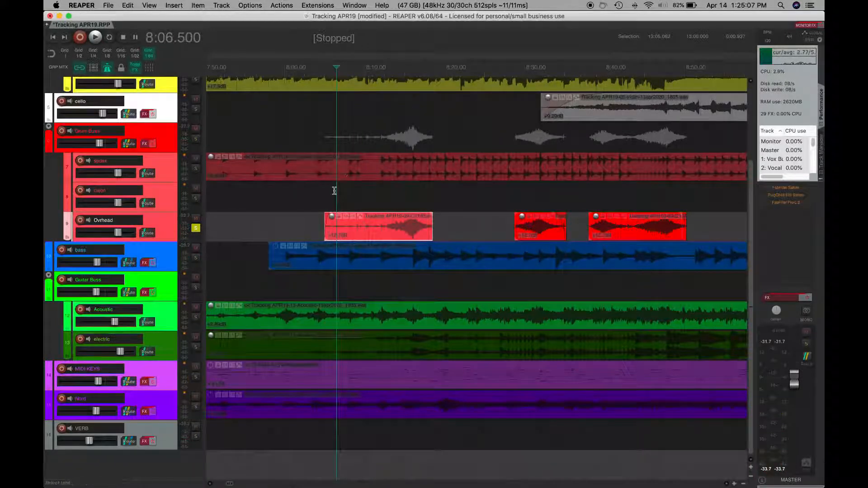
Extend the cymbal item's start back in line with the bass item, audition it from 8:00.000, and unsolo the Ovrhead track.
drag(325, 228, 270, 232)
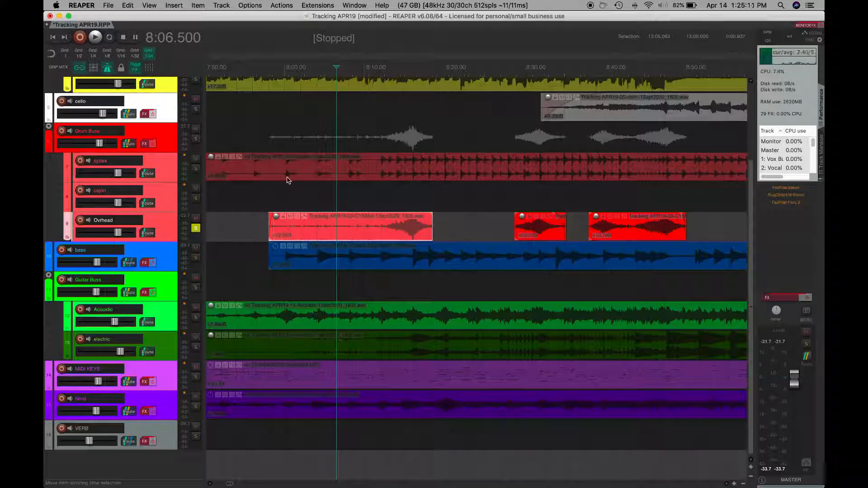
click(286, 231)
key(space)
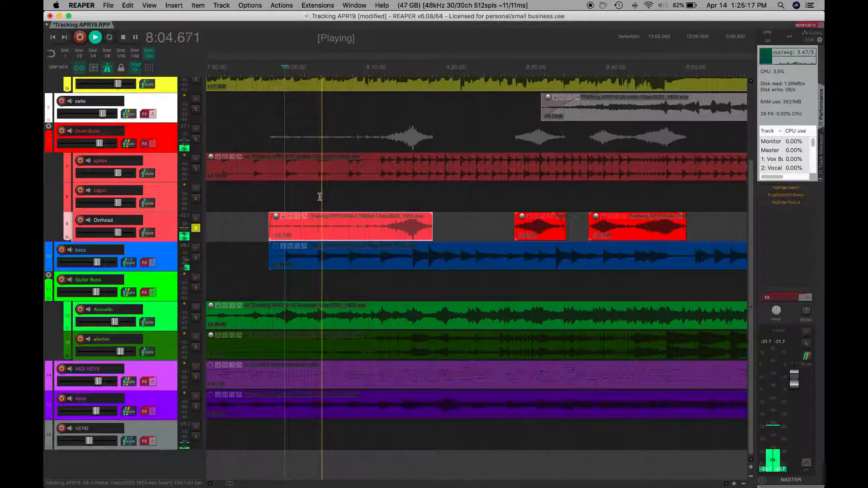
key(space)
click(197, 229)
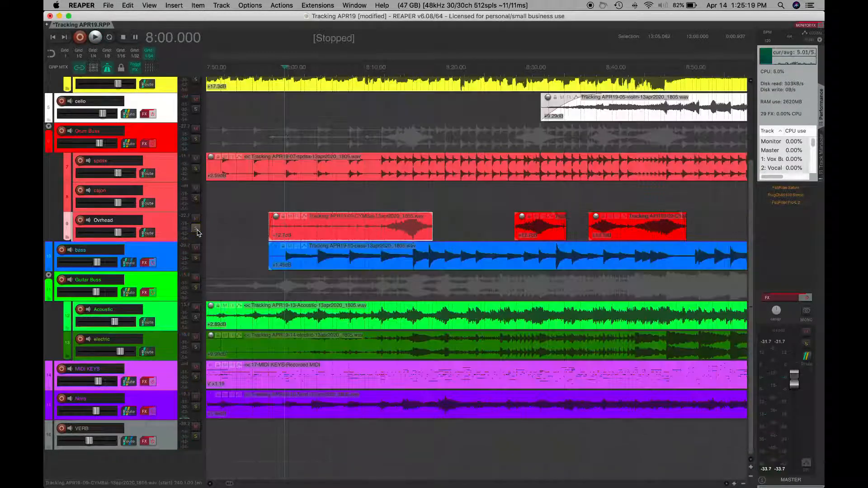
Trim the cymbal item's start forward to just before the swell and play it in the full mix from 8:12.750.
drag(268, 229, 389, 229)
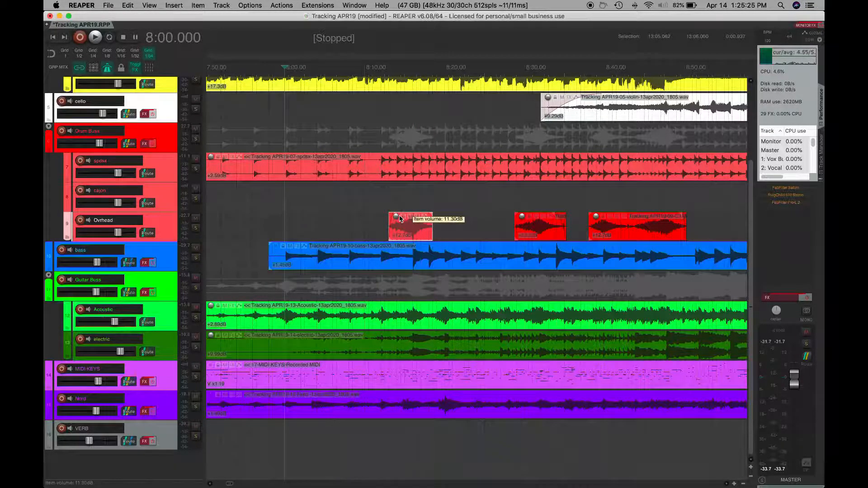
scroll(399, 219, up, 3)
scroll(399, 219, up, 3)
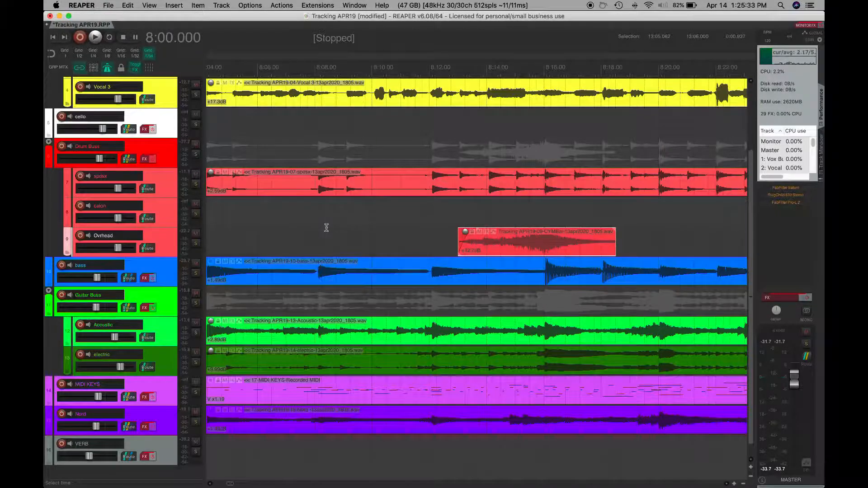
scroll(319, 229, up, 5)
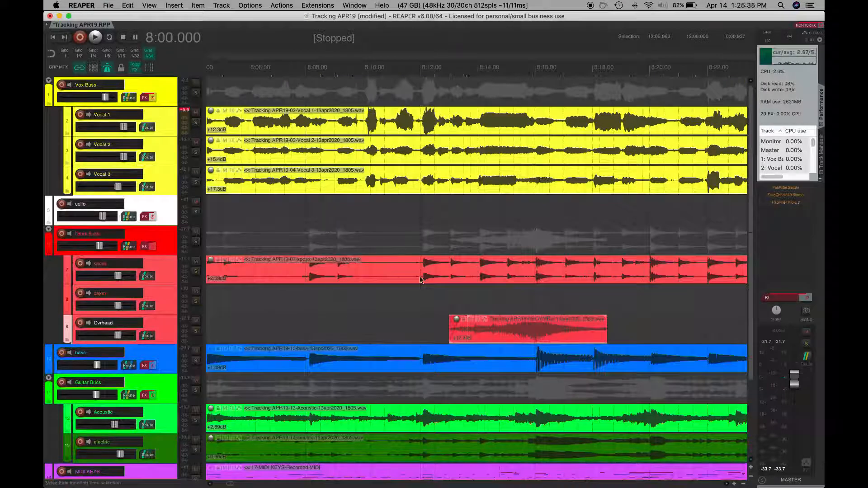
click(445, 306)
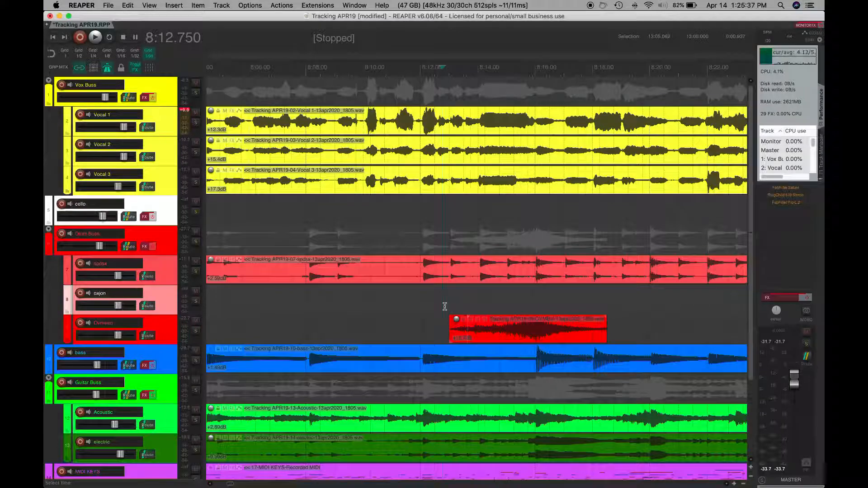
key(space)
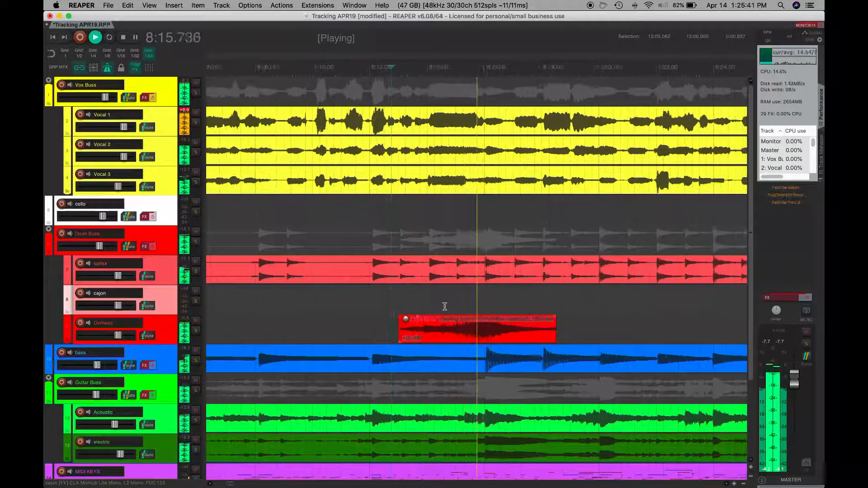
Stop playback and look over the trimmed items on all tracks between about 8:16 and 8:50.
key(space)
scroll(538, 364, right, 7)
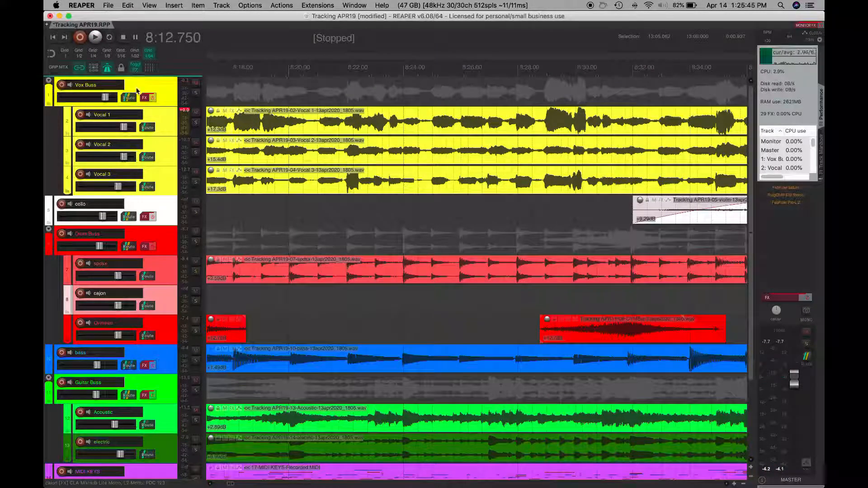
scroll(493, 293, down, 5)
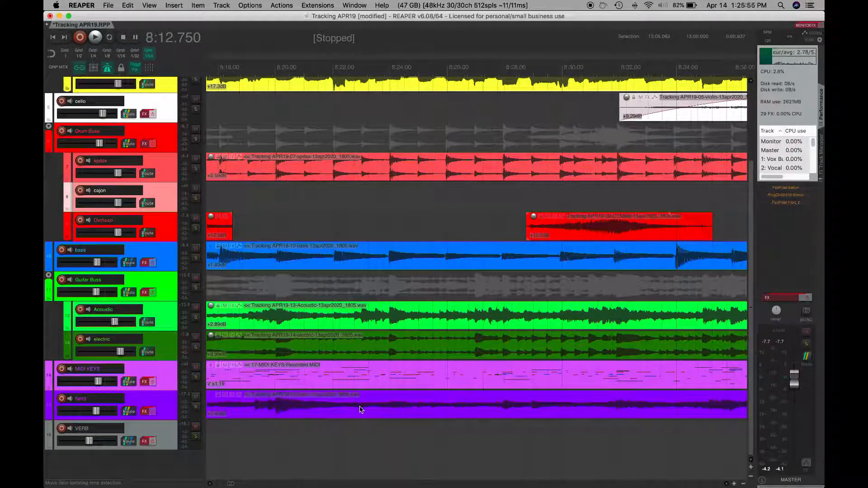
scroll(360, 409, right, 5)
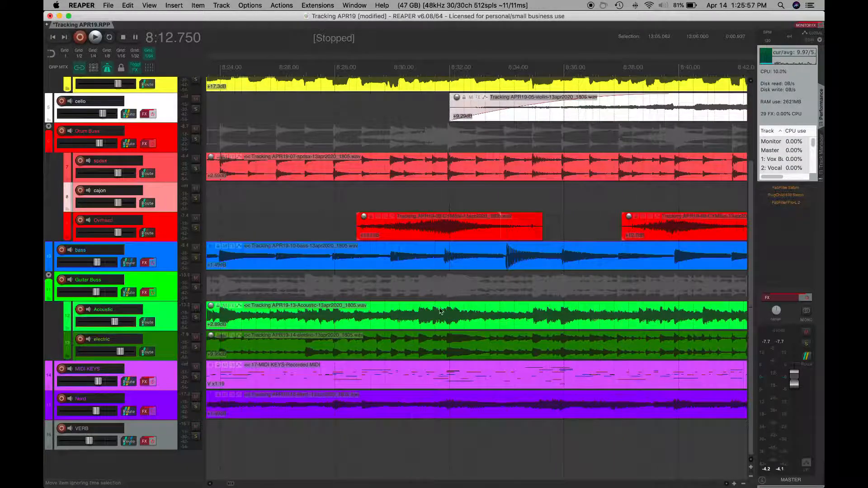
scroll(440, 311, right, 8)
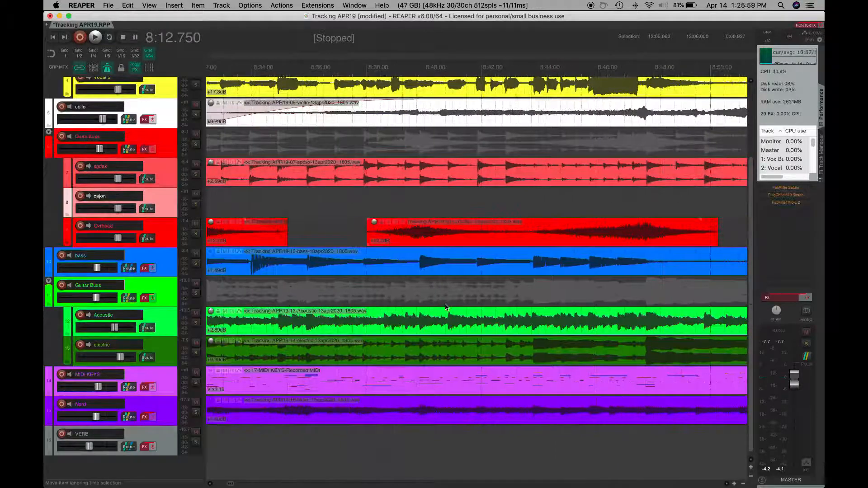
scroll(445, 307, up, 5)
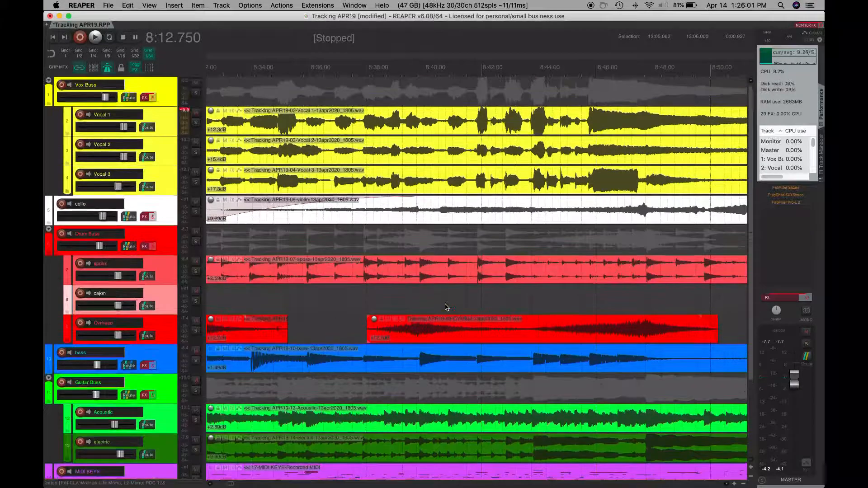
Review the gaps between the cello, bass and Ovrhead items in the section before 8:00, including their place in the wider arrangement.
scroll(446, 307, left, 20)
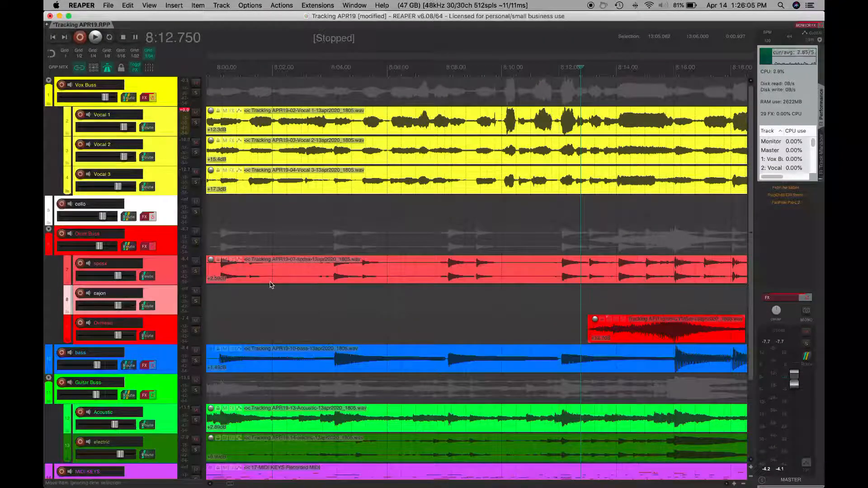
scroll(270, 285, left, 15)
scroll(271, 284, left, 15)
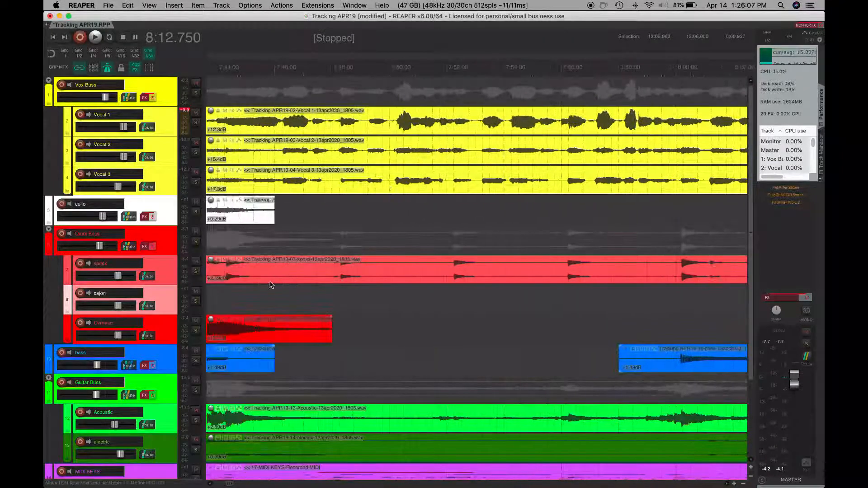
scroll(270, 284, left, 15)
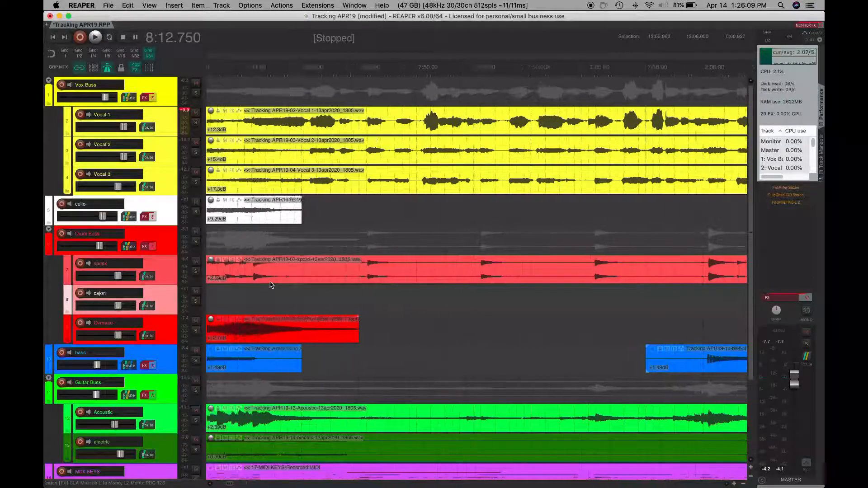
scroll(270, 284, left, 15)
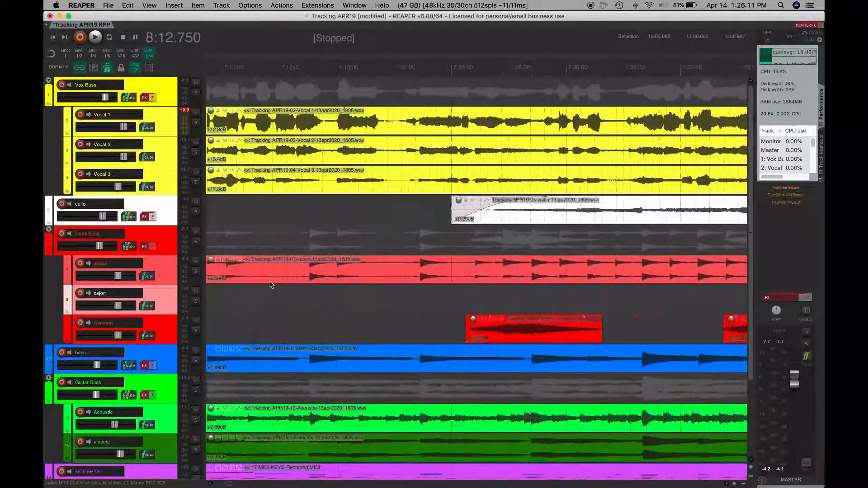
scroll(270, 285, down, 10)
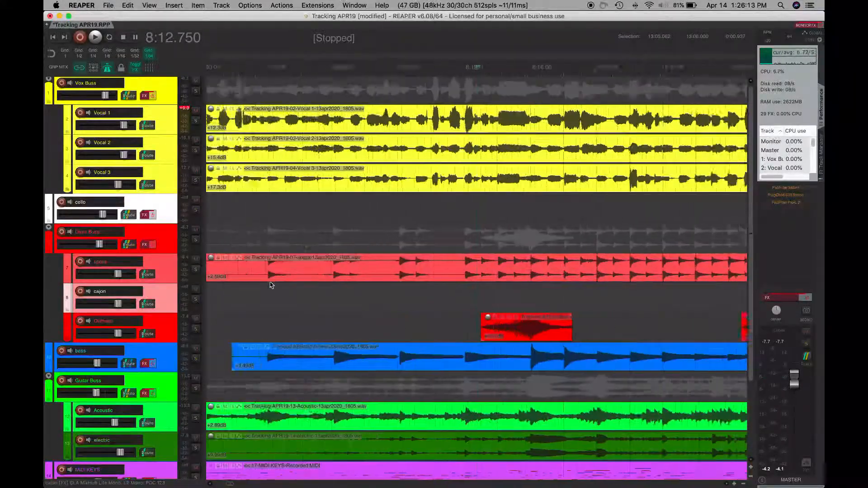
scroll(271, 285, down, 5)
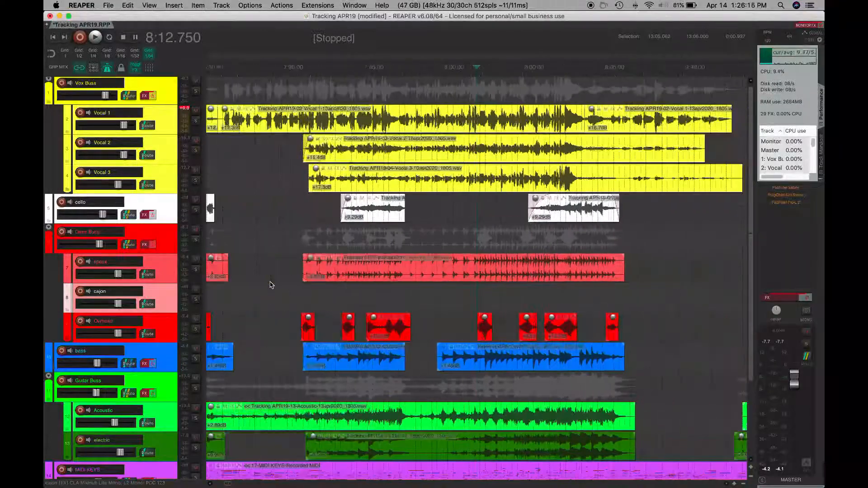
Survey how the vocal, cello, drum and bass items are trimmed across the whole set, from about 4:30 to 13:30.
scroll(432, 274, left, 10)
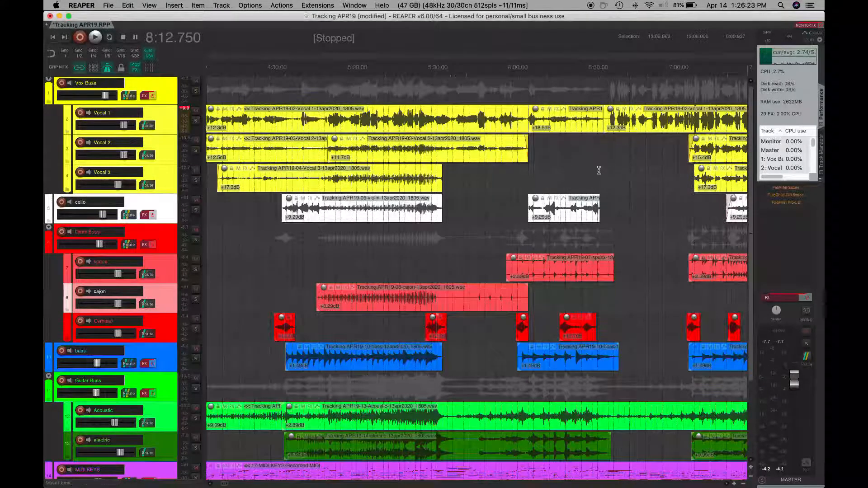
scroll(598, 170, right, 7)
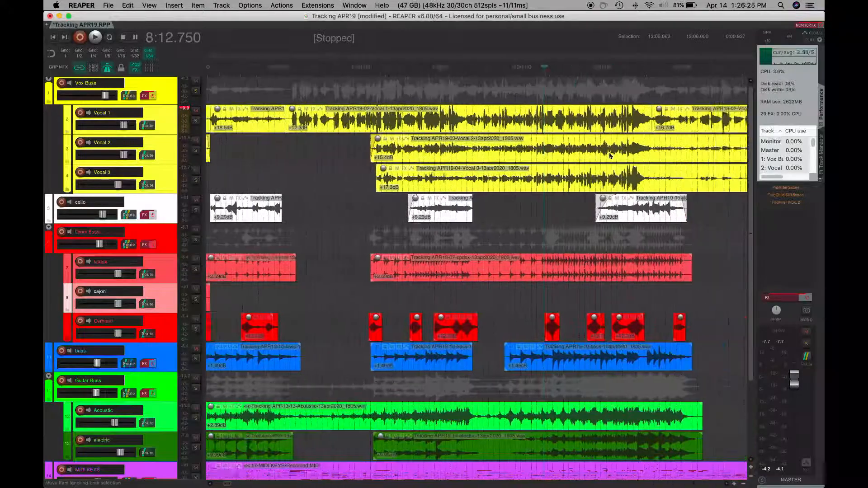
scroll(610, 156, right, 1)
scroll(574, 155, right, 2)
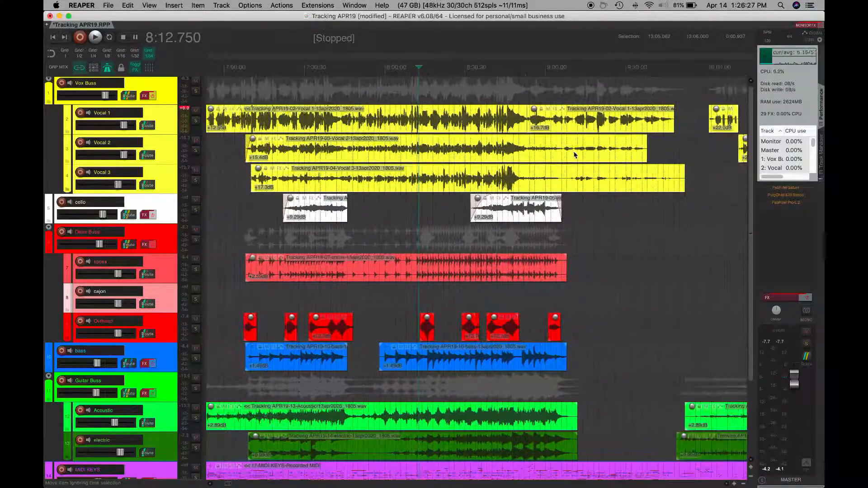
scroll(431, 241, right, 2)
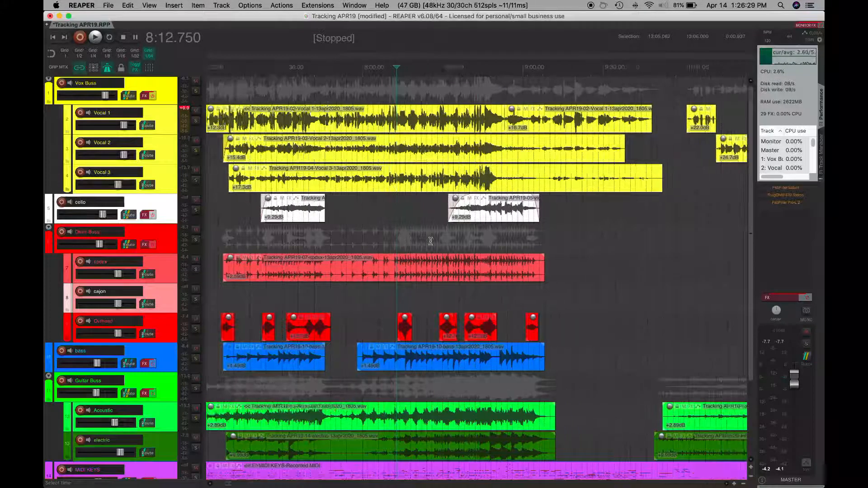
scroll(555, 214, right, 5)
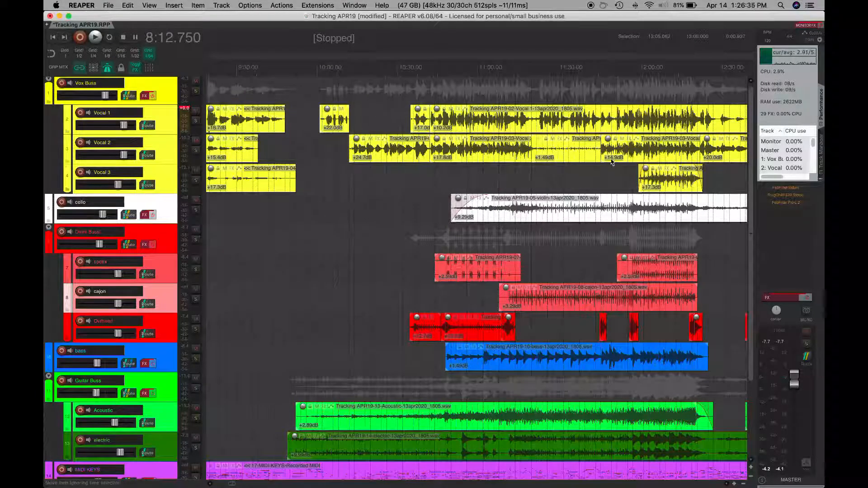
scroll(624, 175, right, 5)
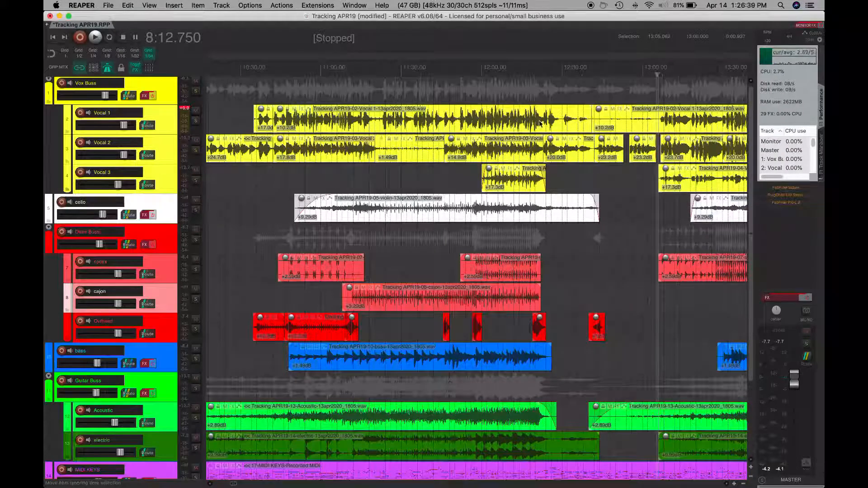
scroll(580, 182, right, 2)
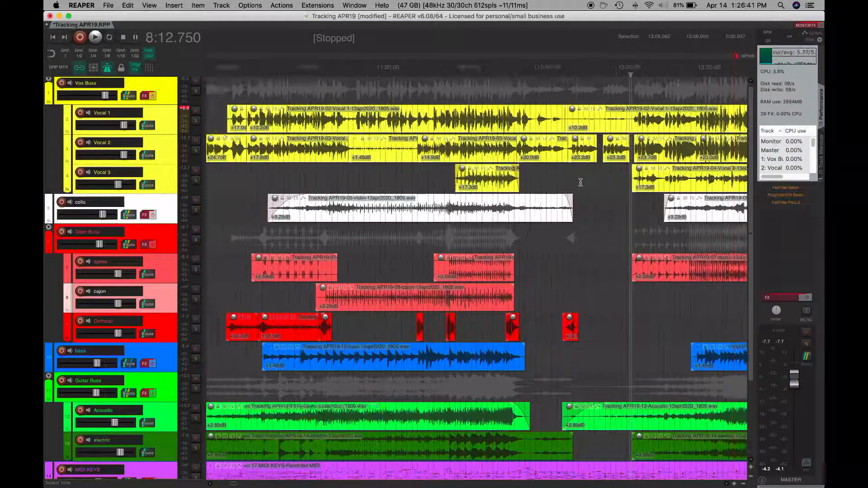
scroll(580, 183, right, 10)
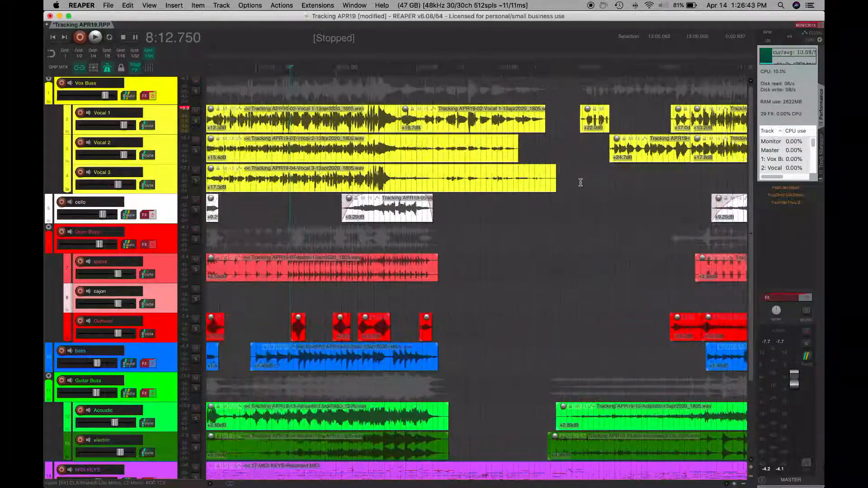
Examine the song between about 7:00 and 9:30, comparing where the vocal, cello, cymbal and bass items end near 9:00.
scroll(580, 182, left, 6)
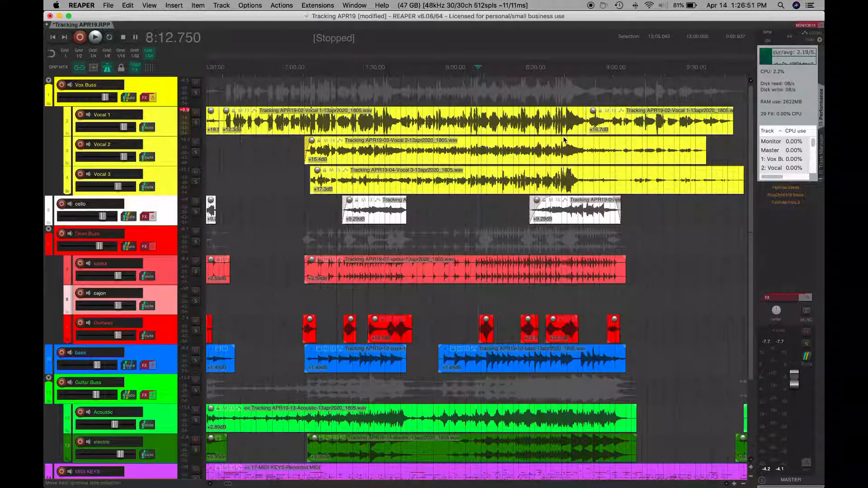
scroll(563, 140, left, 6)
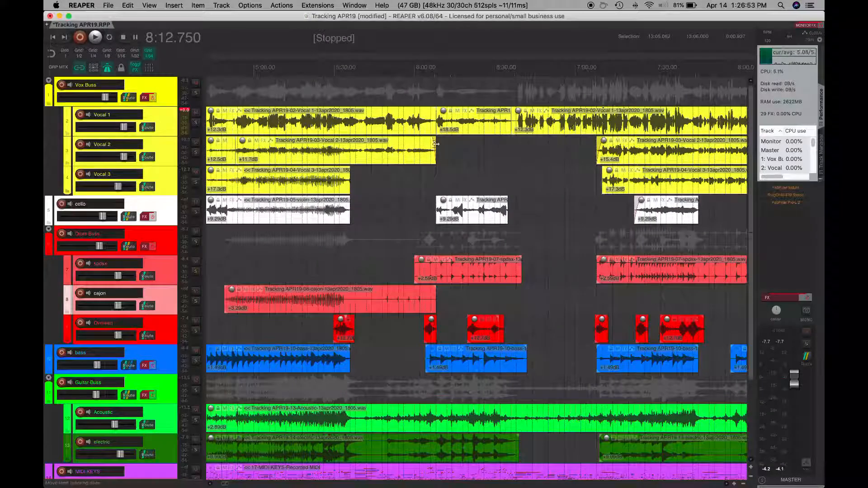
scroll(439, 140, up, 3)
scroll(439, 141, up, 3)
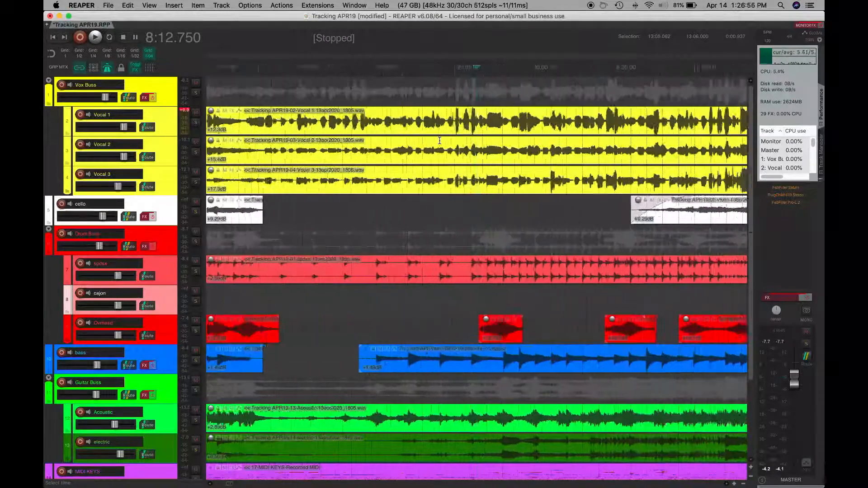
scroll(553, 121, right, 5)
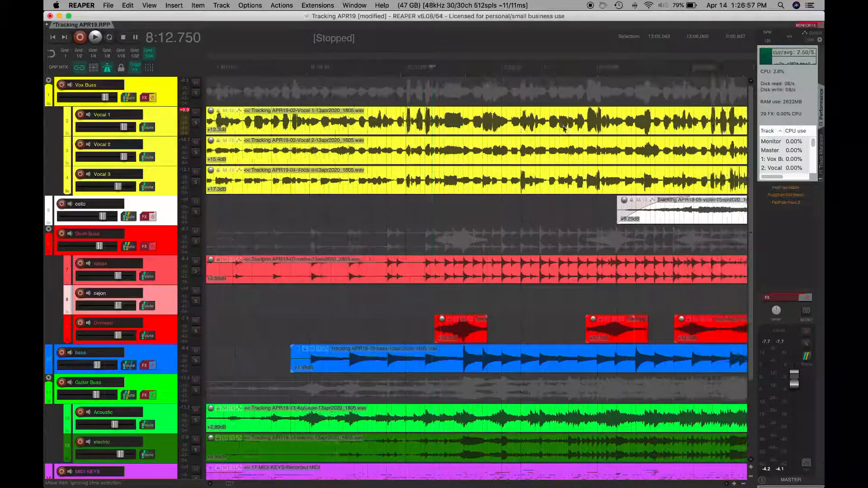
scroll(577, 136, right, 3)
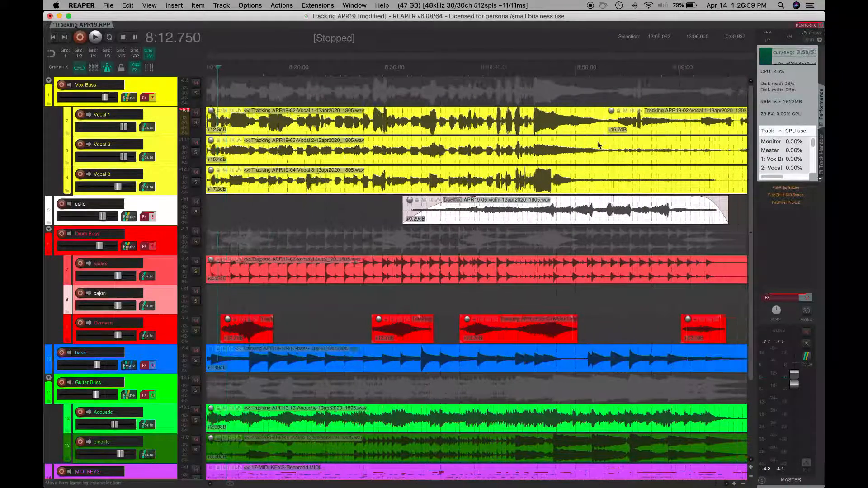
scroll(645, 128, right, 4)
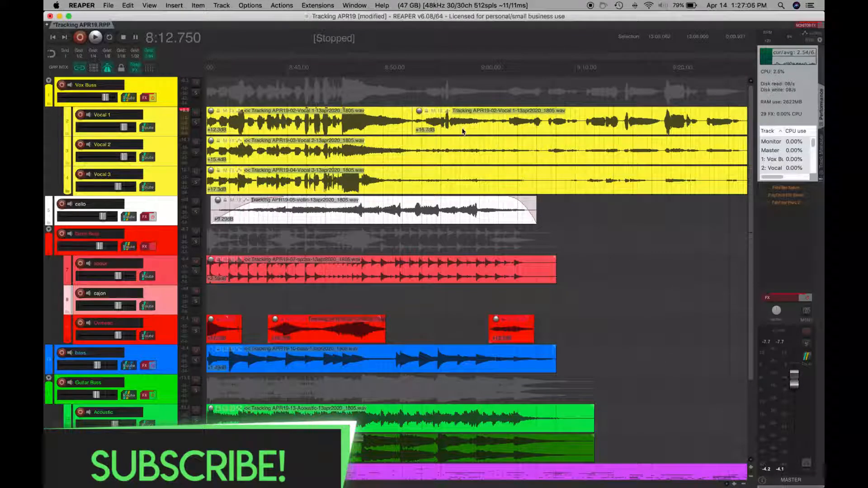
scroll(470, 132, right, 3)
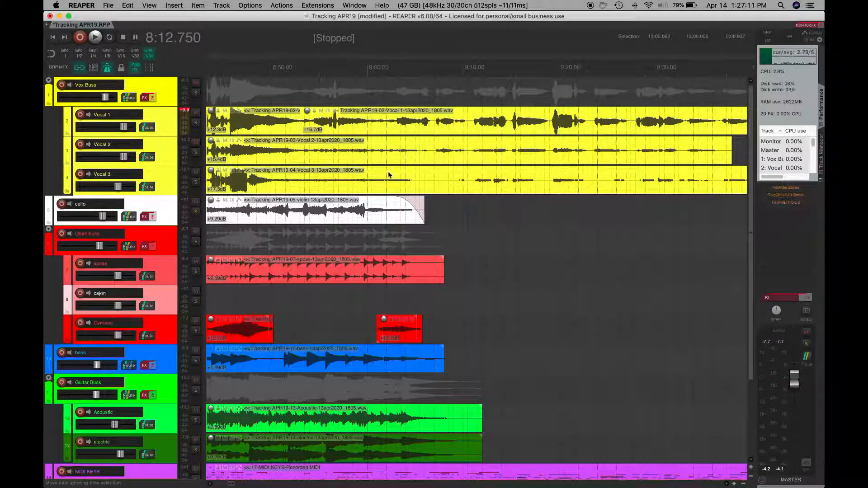
Review the arrangement from about 5:00 to 11:00 on every track, down to MIDI KEYS, Nord and VERB.
scroll(410, 209, left, 8)
scroll(410, 209, down, 5)
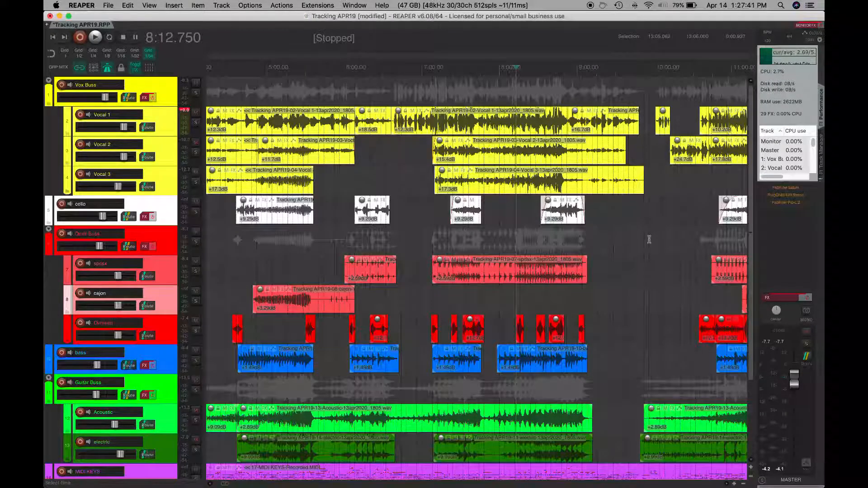
scroll(476, 384, down, 2)
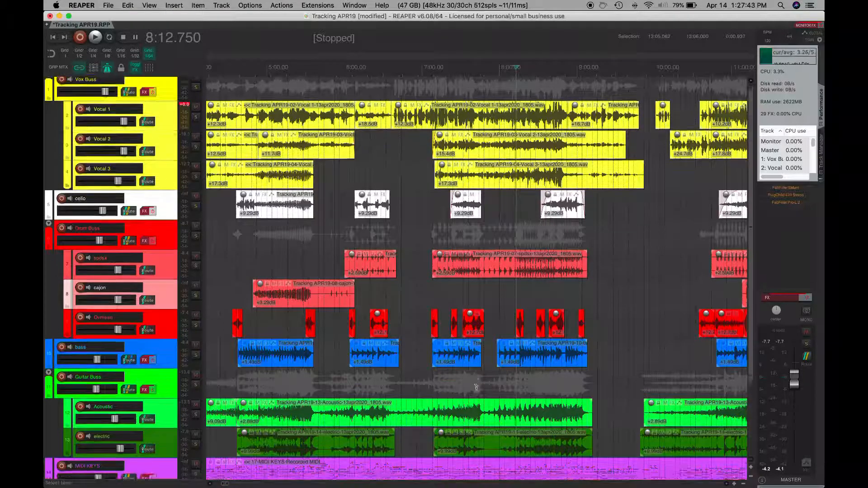
scroll(476, 384, down, 2)
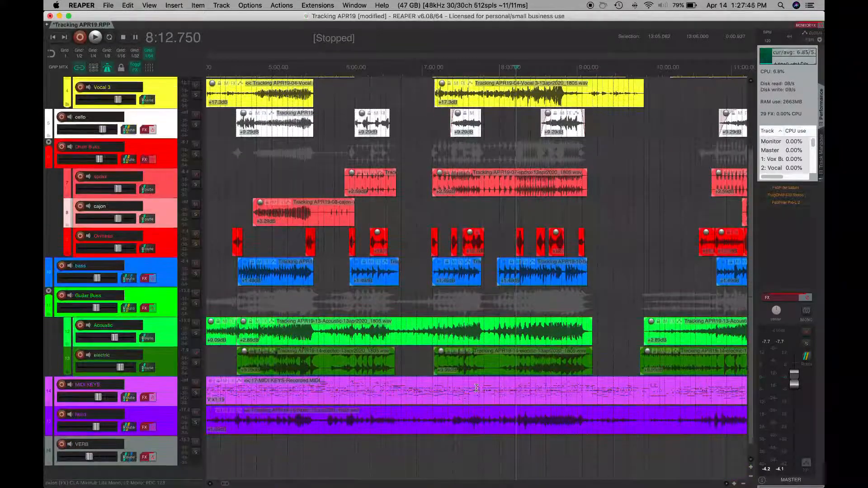
scroll(476, 384, down, 1)
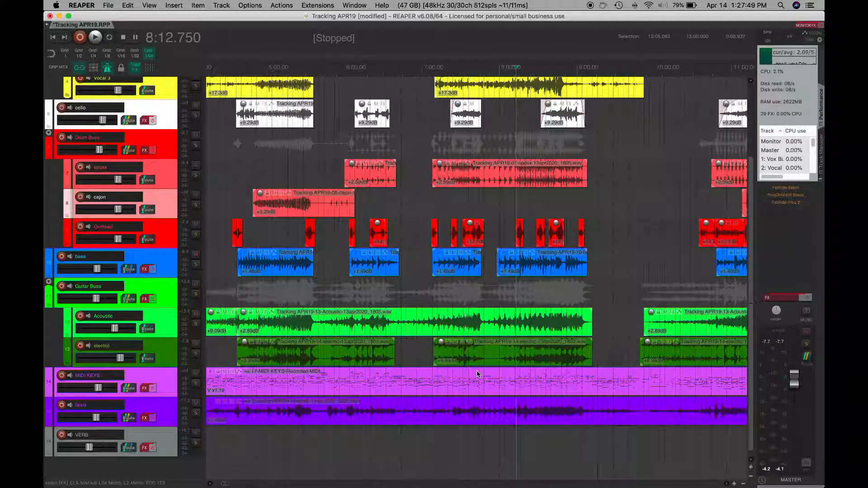
scroll(562, 259, up, 4)
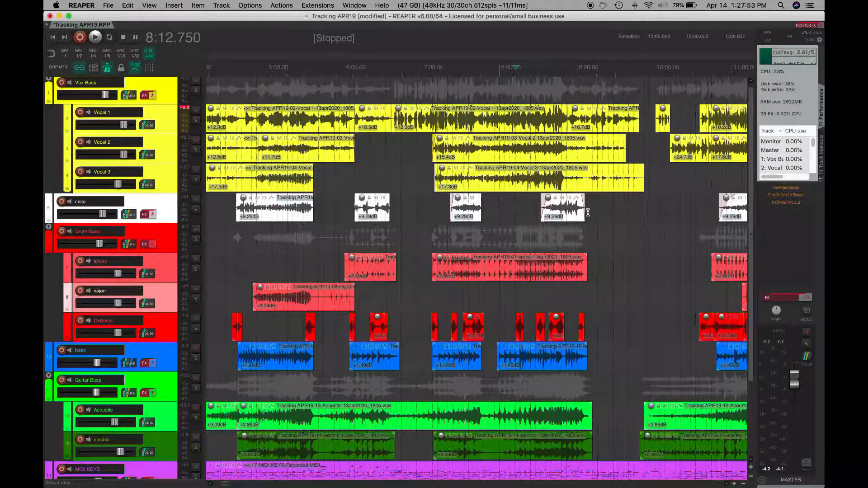
Switch the effects back on for all tracks and check the level meters from Vox Buss down to VERB.
scroll(587, 209, right, 5)
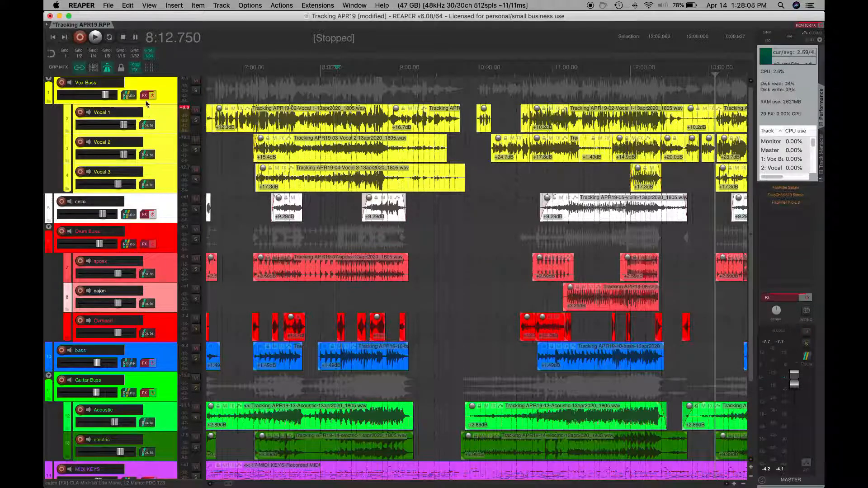
click(133, 74)
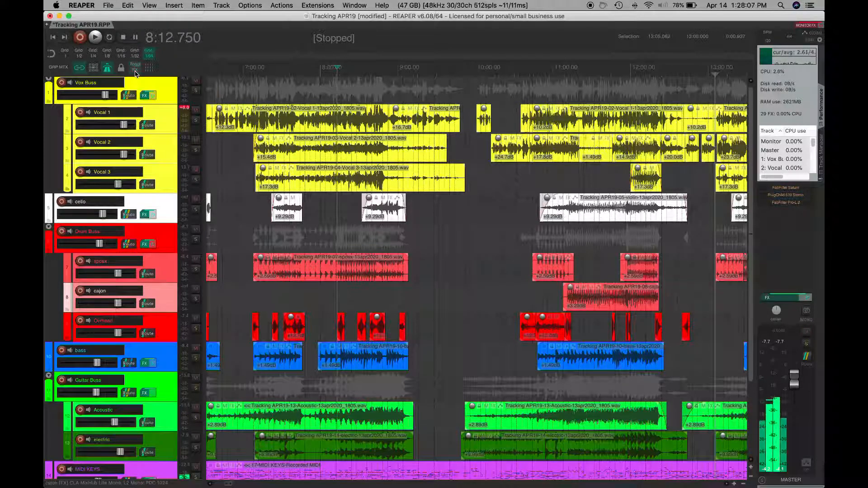
scroll(163, 179, down, 3)
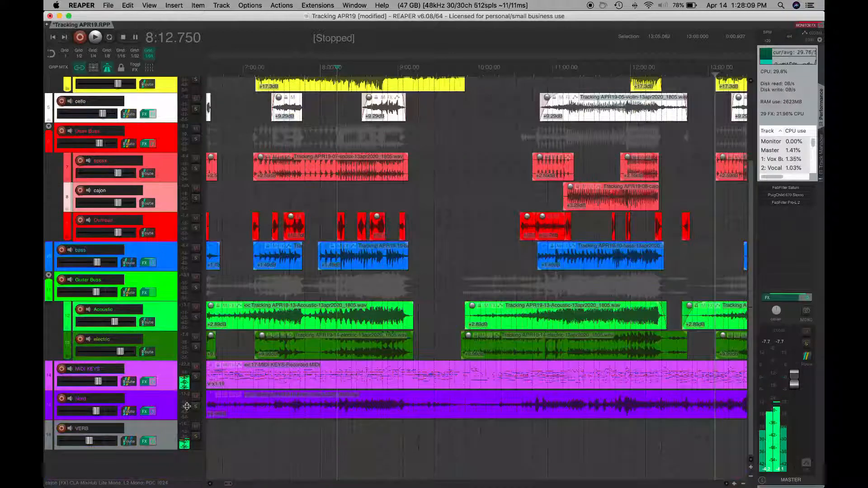
scroll(176, 316, up, 3)
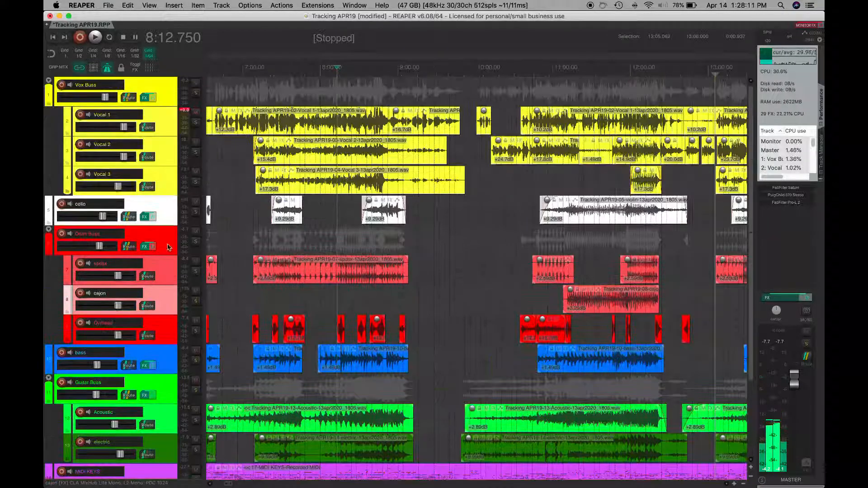
Inspect the dynamics and EQ sections of the CLA MixHub Lite plug-in on the Vox Buss track and close its effects window.
click(145, 98)
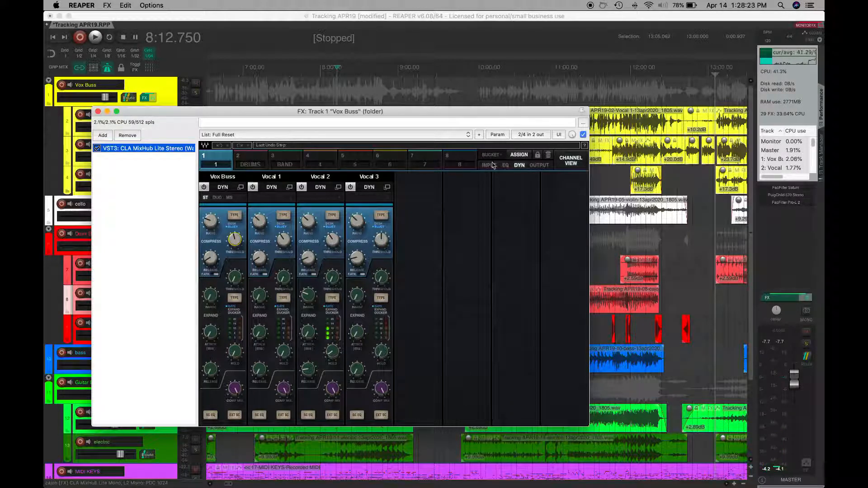
click(504, 166)
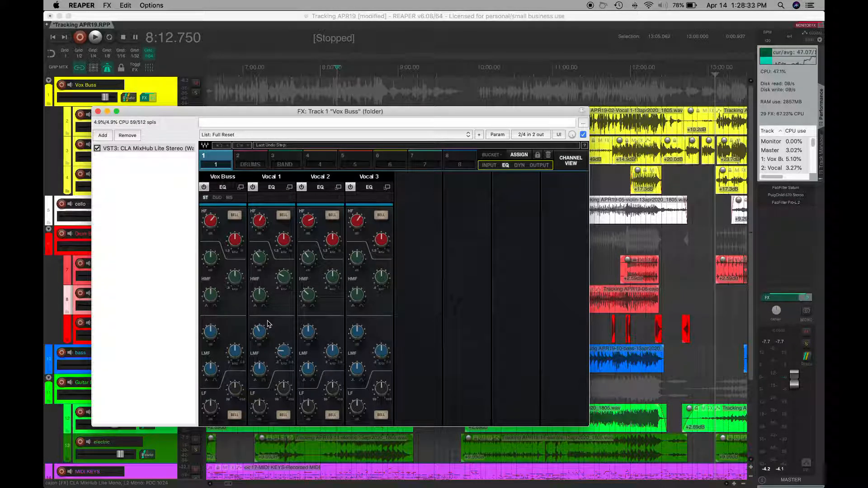
click(97, 112)
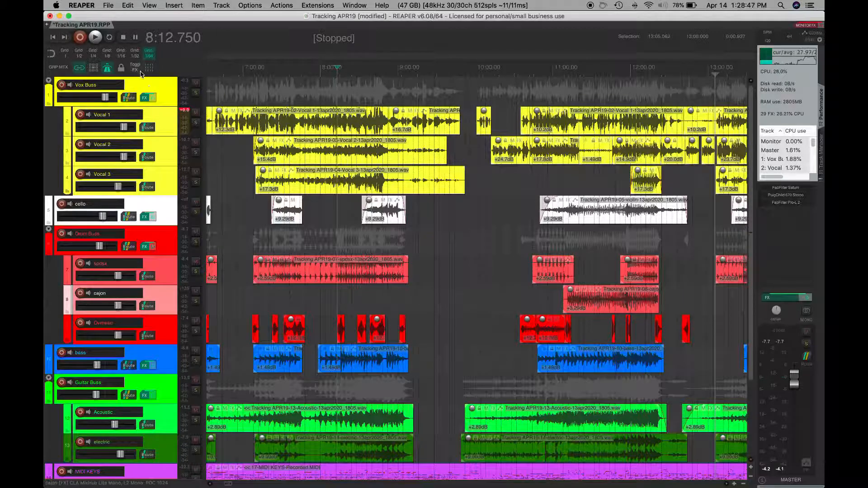
Bypass the effects on all tracks and check the effect bypass state from Vox Buss down to VERB.
click(136, 68)
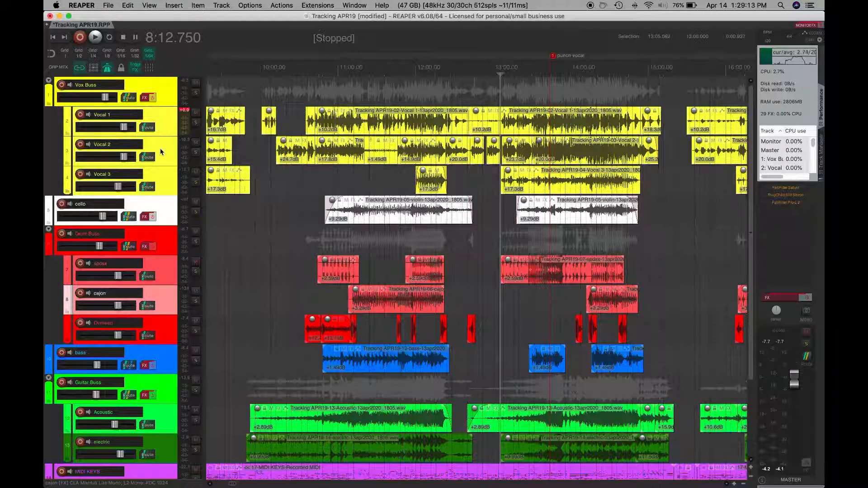
scroll(160, 152, down, 5)
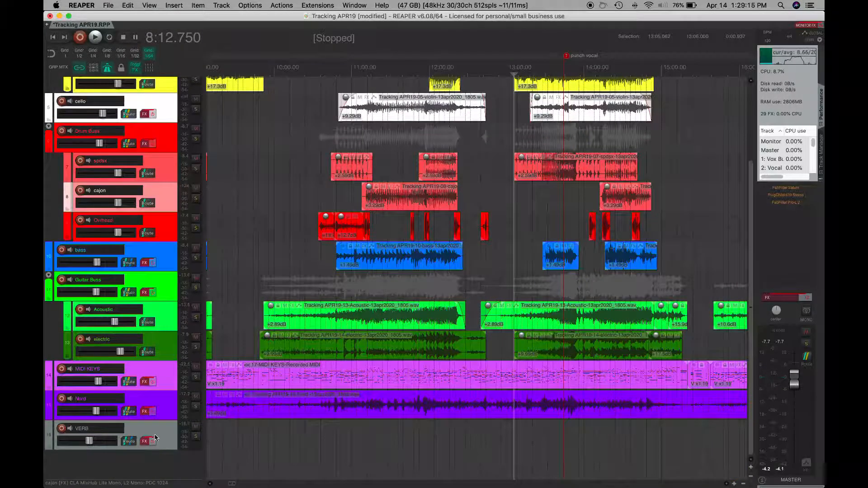
scroll(155, 438, up, 5)
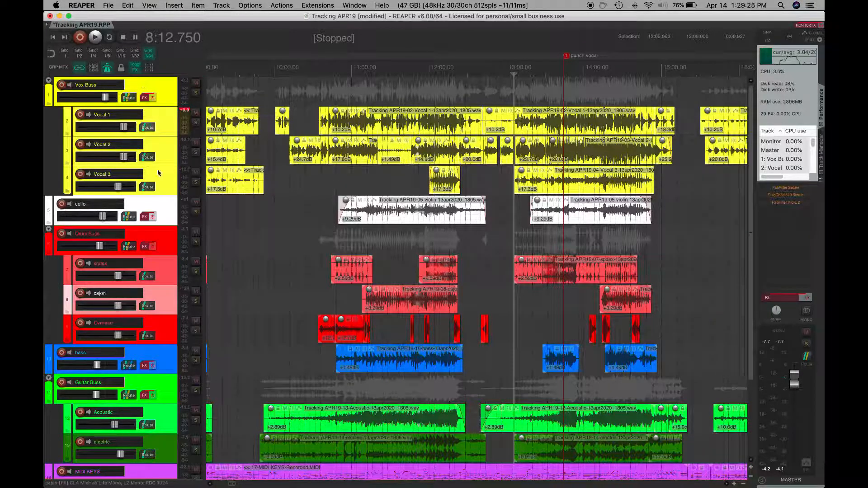
scroll(144, 462, down, 5)
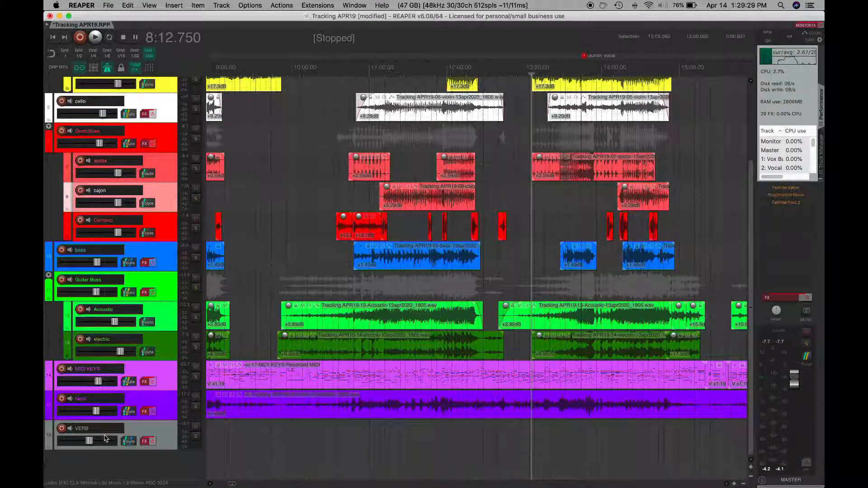
Select the VERB track, examine the sends and channels in the mixer, select Vox Buss there and return to the arrangement.
click(137, 426)
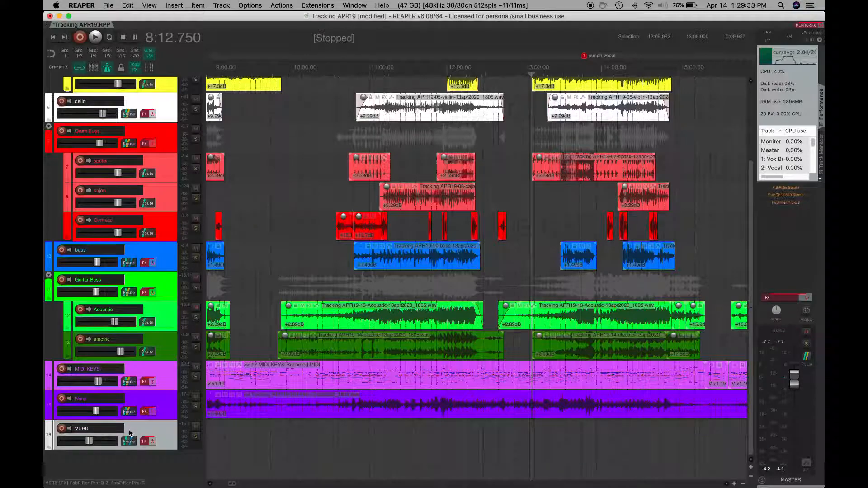
key(super+m)
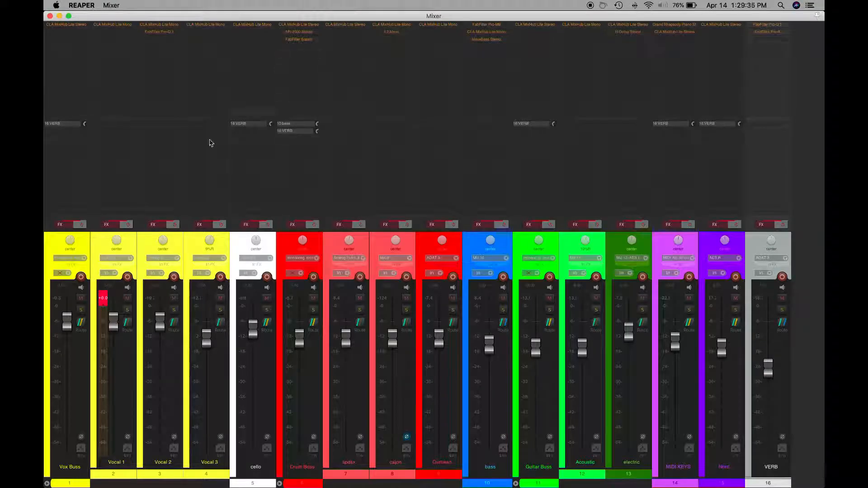
click(55, 253)
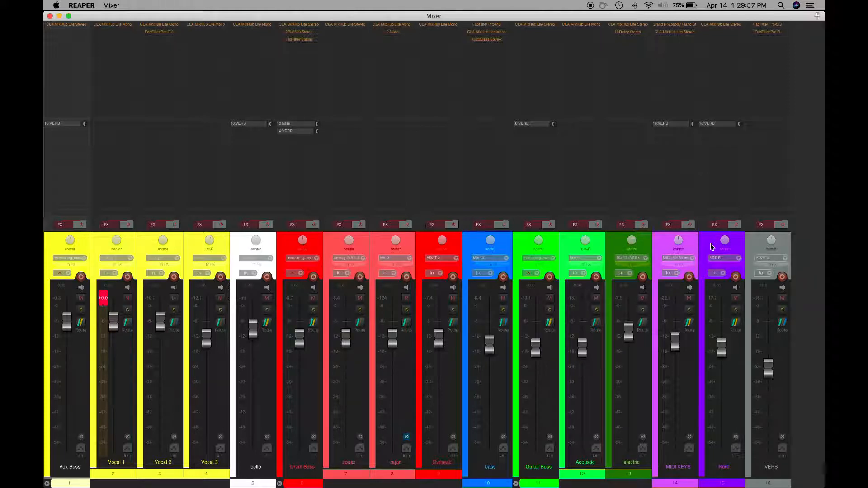
key(super+m)
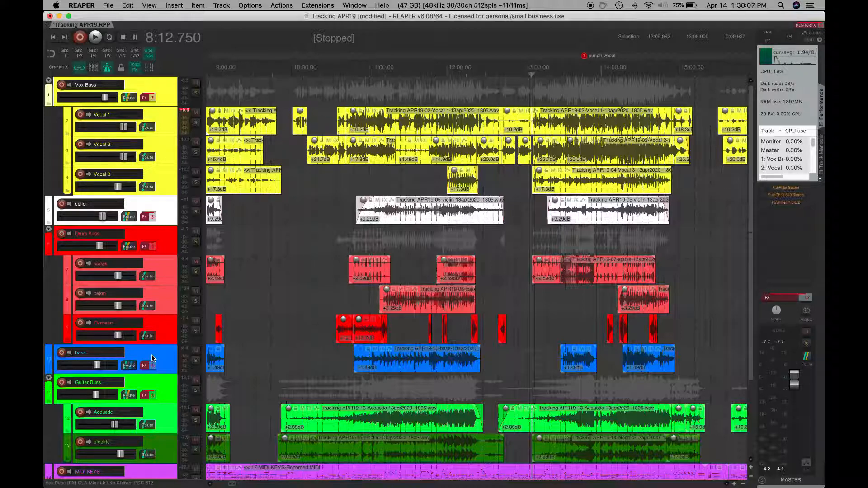
Review the tracks from Vox Buss down to VERB in the arrangement, selecting the Drum Buss folder.
scroll(299, 257, down, 4)
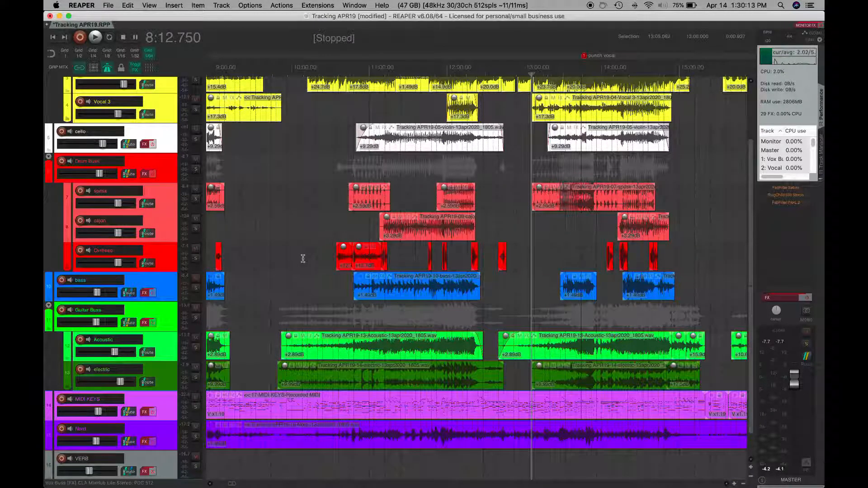
scroll(303, 258, up, 4)
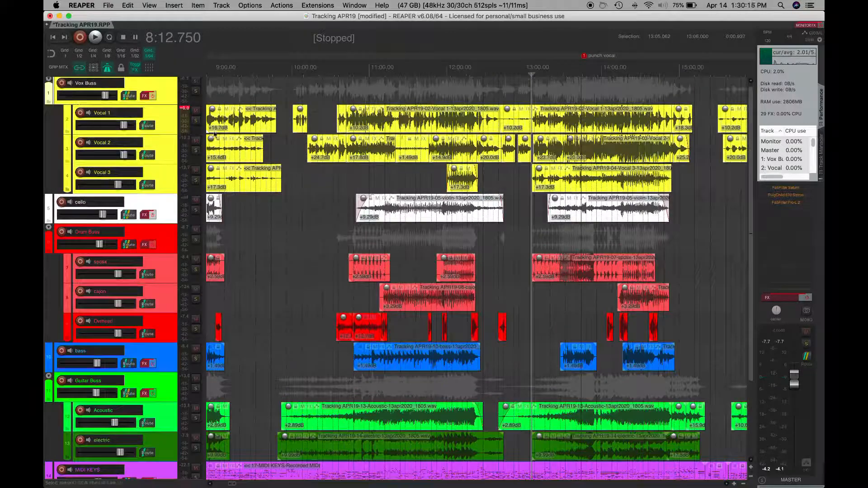
scroll(174, 303, down, 1)
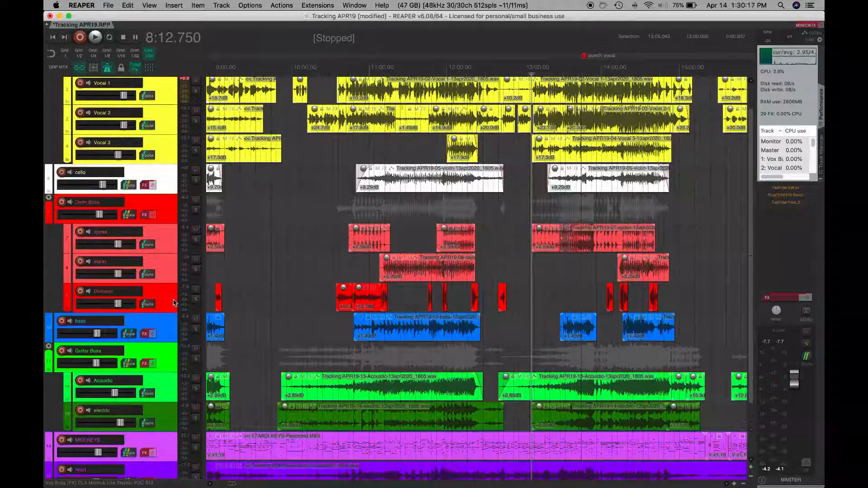
click(169, 214)
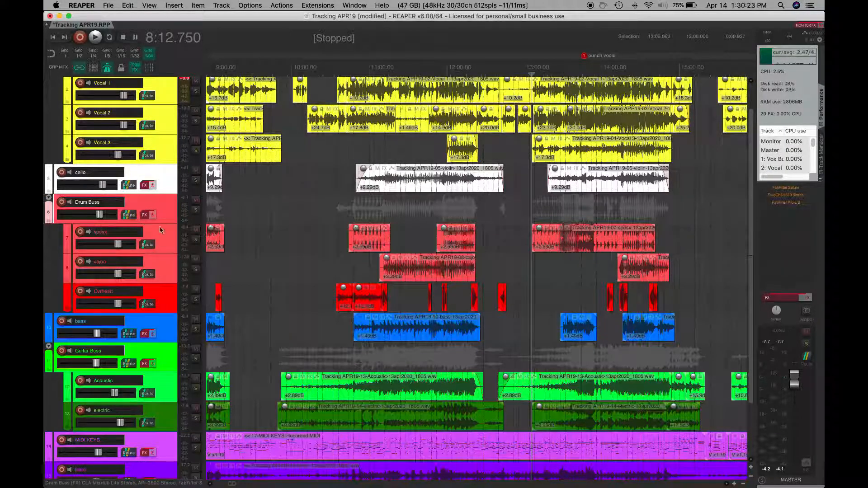
scroll(175, 231, down, 3)
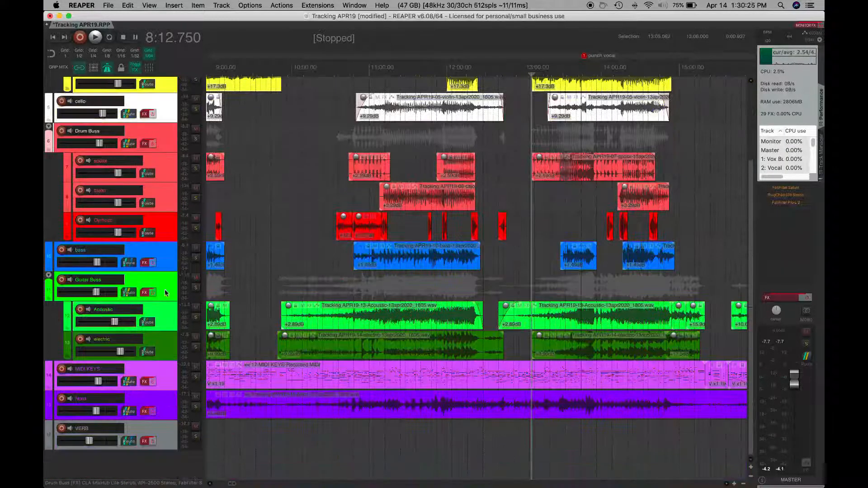
Enlarge the electric track, inspect the dry/wet and delay settings of its H-Delay Stereo effect, and close the effects window.
click(159, 345)
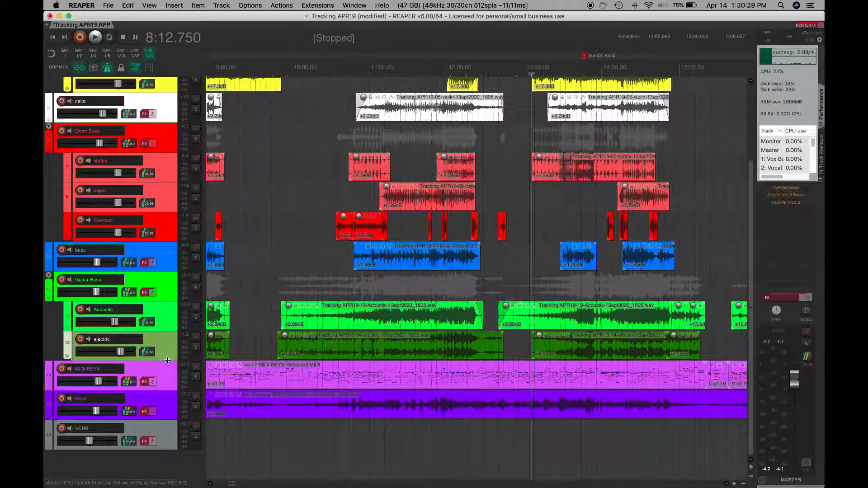
drag(167, 360, 166, 395)
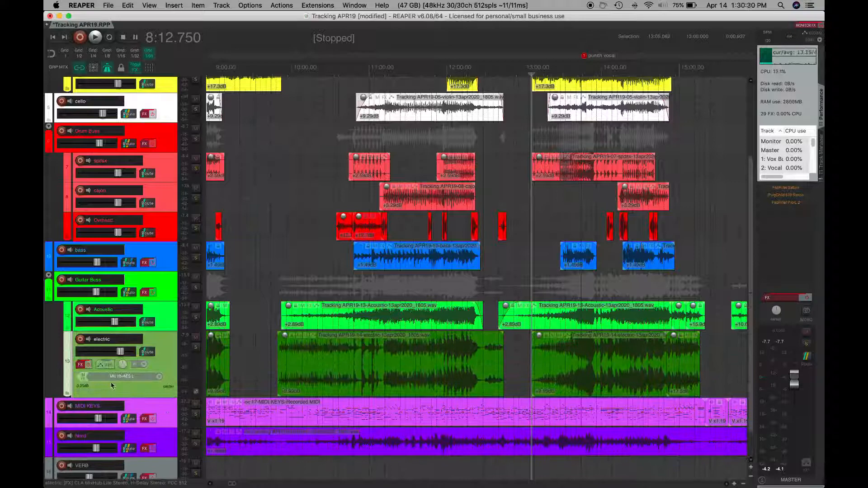
click(80, 364)
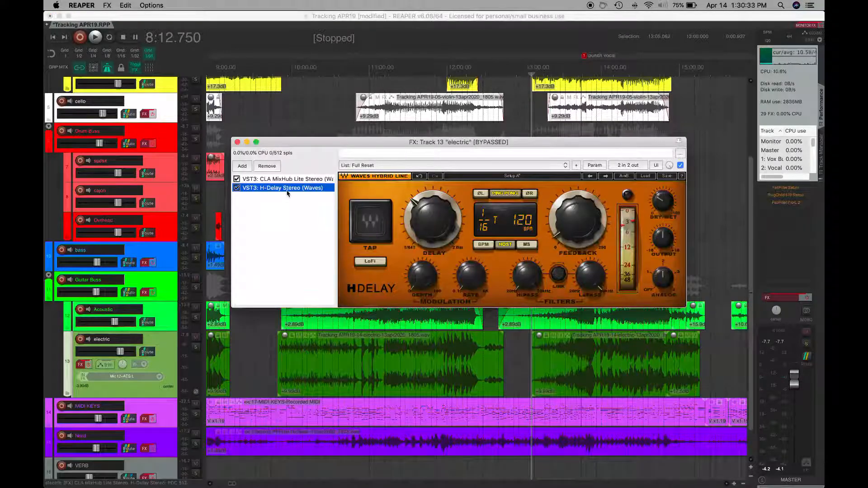
click(664, 202)
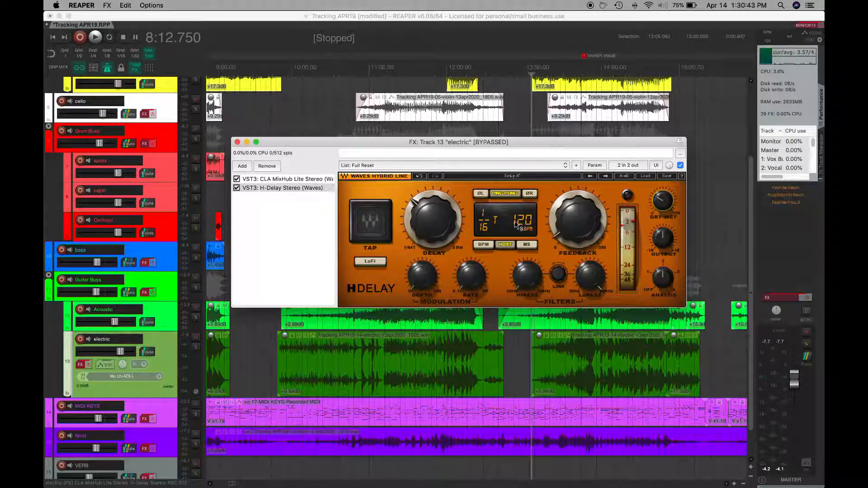
click(237, 143)
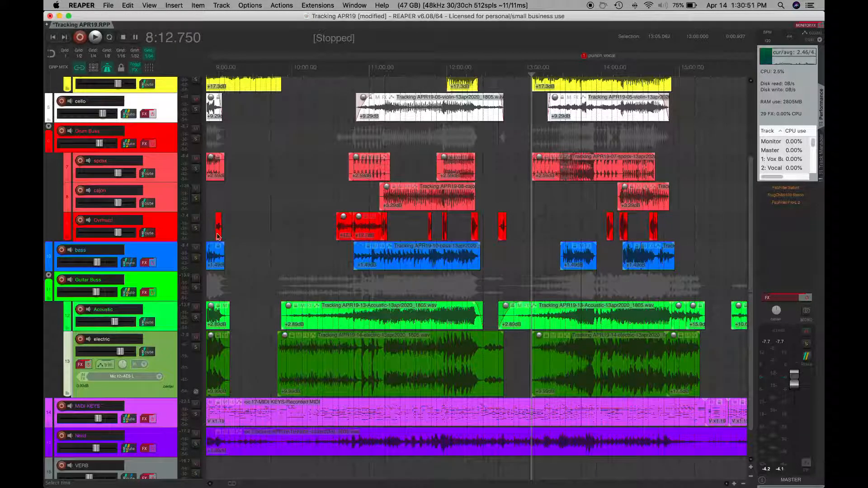
Switch the effects back on for all tracks and place the edit cursor at 14:00.
scroll(176, 211, up, 5)
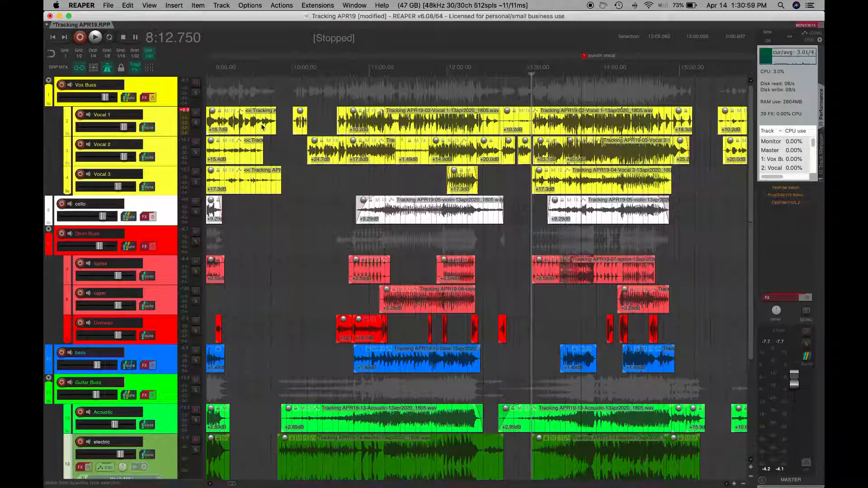
click(134, 68)
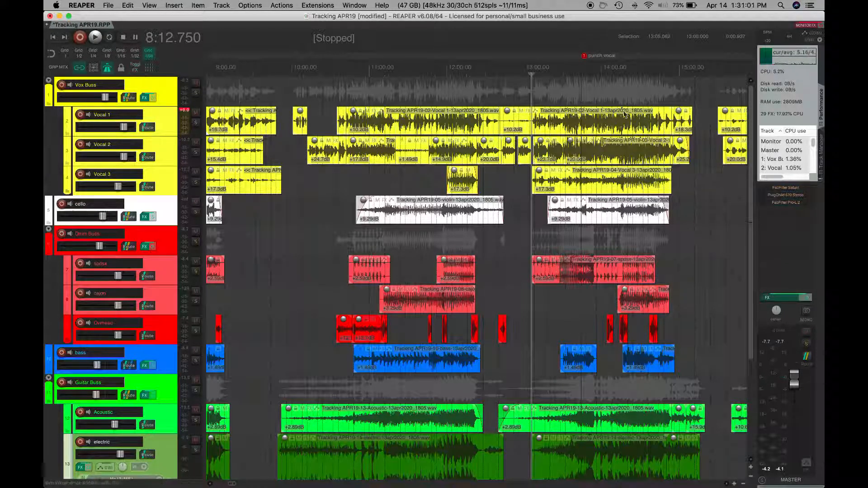
click(601, 92)
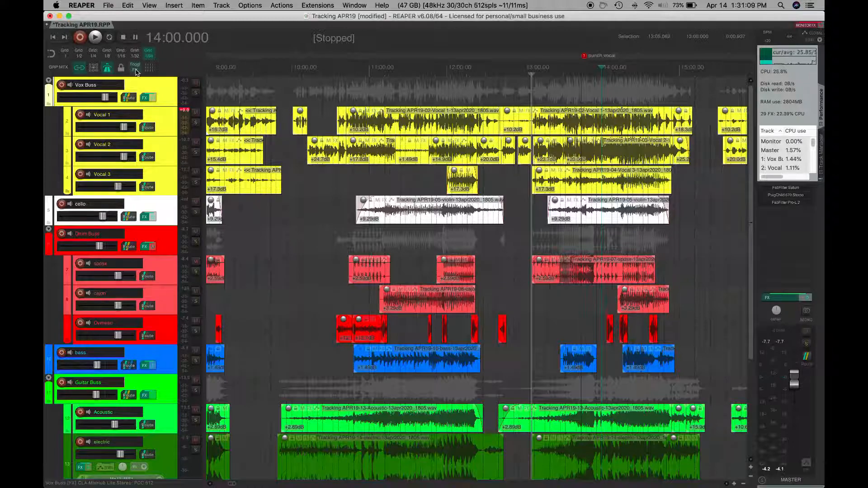
Bypass the effects on all tracks, play a short passage near 18:18, and clear the peak indicators of Vocal 1 and Vocal 2.
click(135, 69)
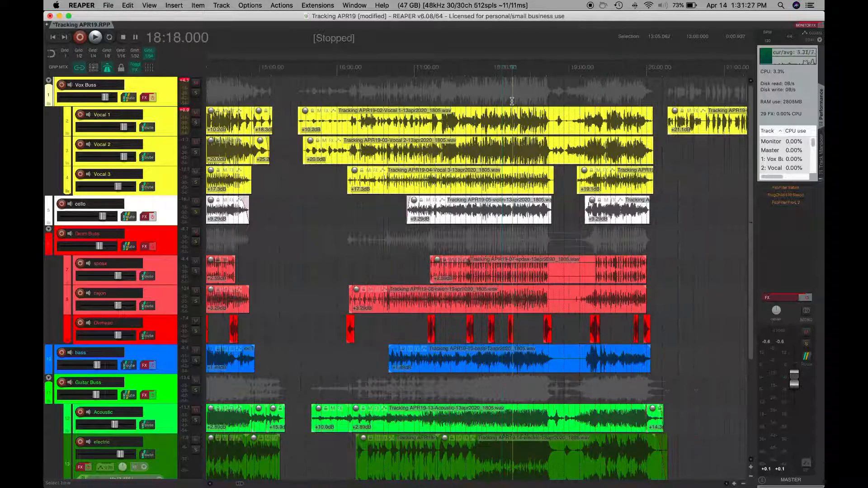
key(space)
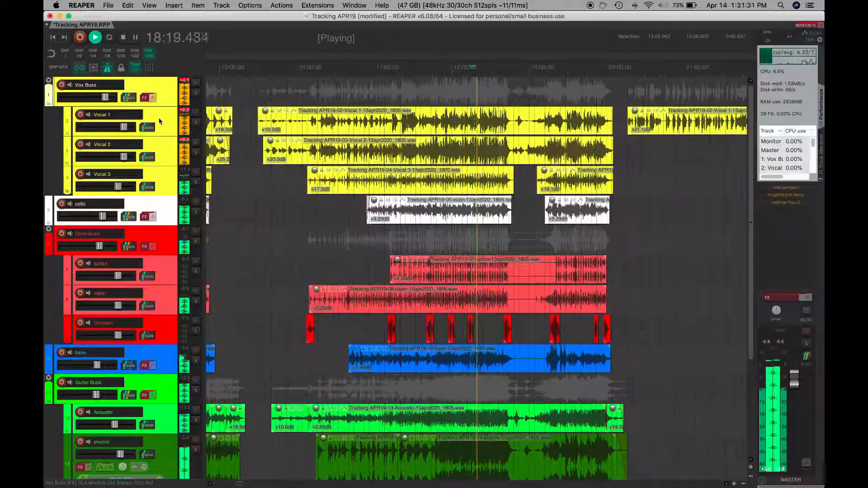
key(space)
click(185, 112)
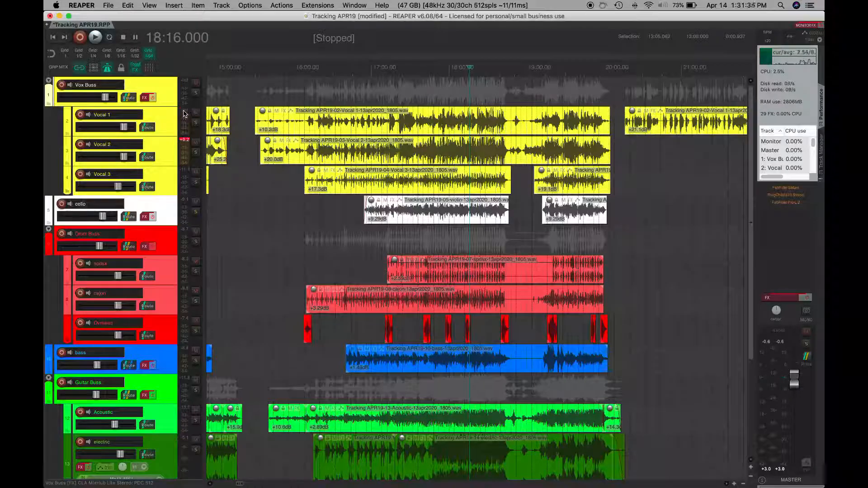
click(185, 143)
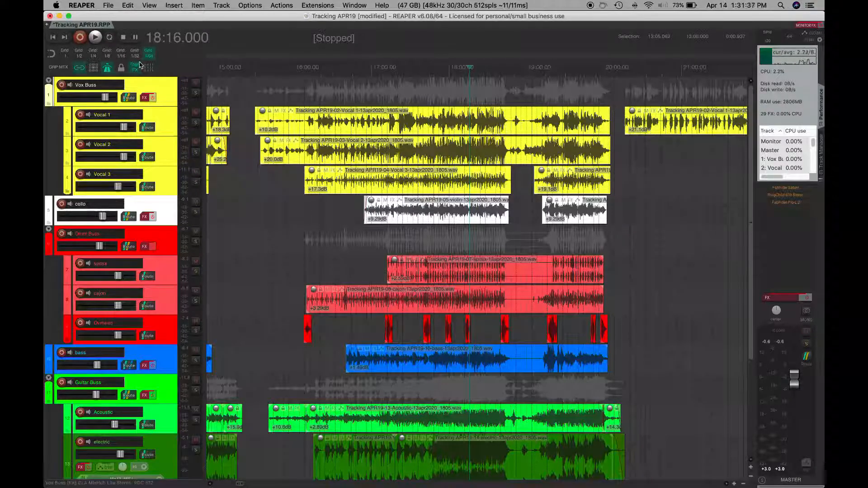
Play the song from 18:08 with effects bypassed, switch the effects on for all tracks during playback, and stop.
click(462, 97)
key(space)
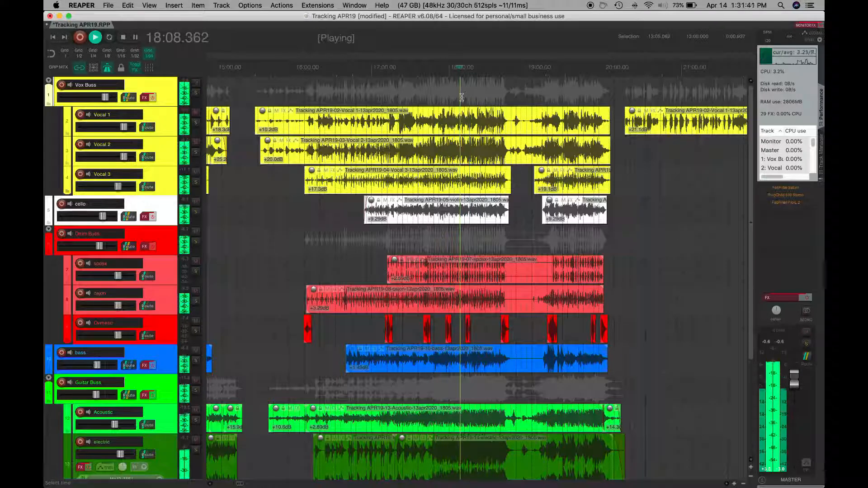
click(135, 69)
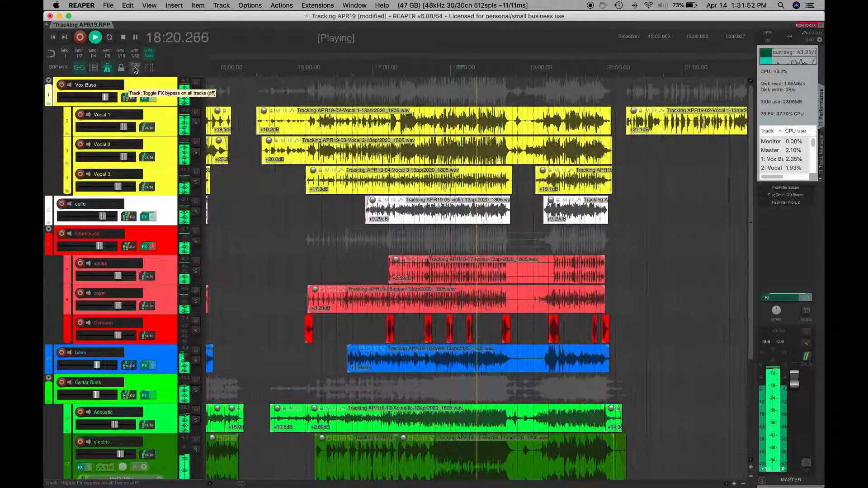
key(space)
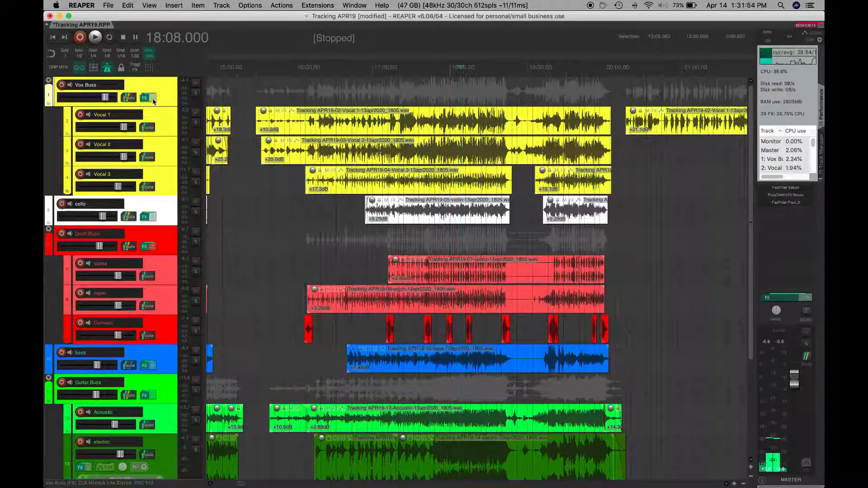
Review the trimmed items between about 14:00 and 20:00 on every track and bypass the effects on all tracks.
scroll(471, 434, down, 5)
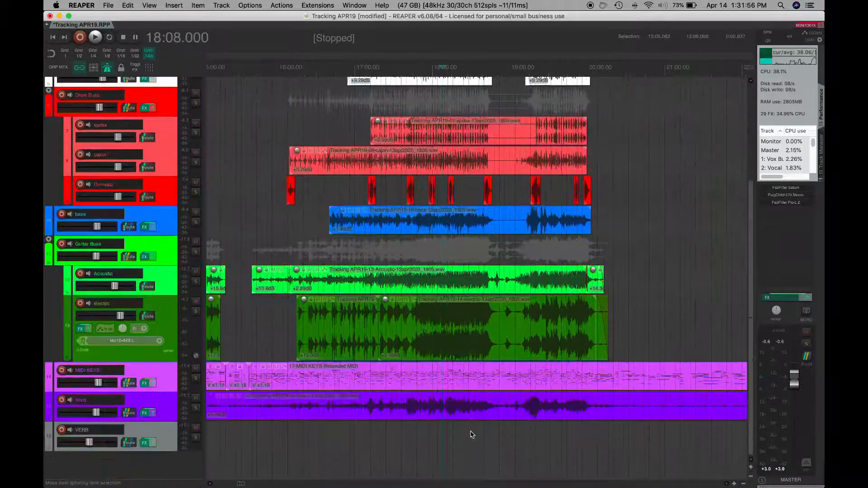
scroll(479, 324, up, 3)
scroll(479, 324, up, 3)
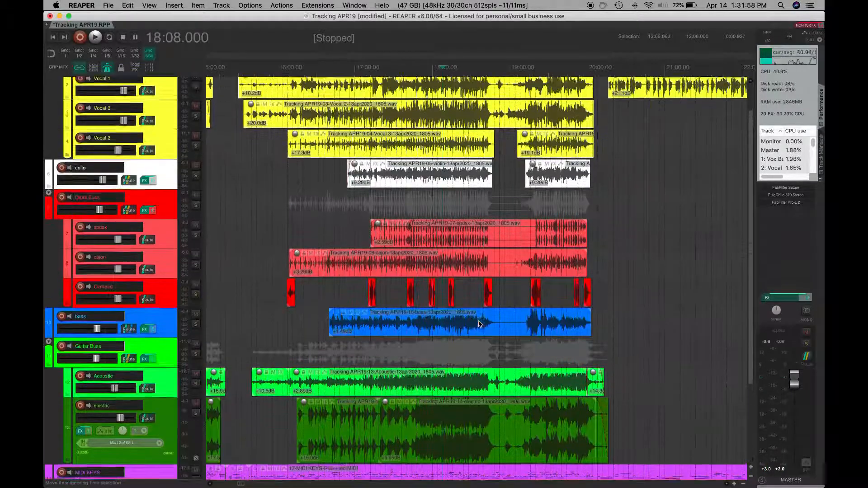
scroll(479, 324, left, 4)
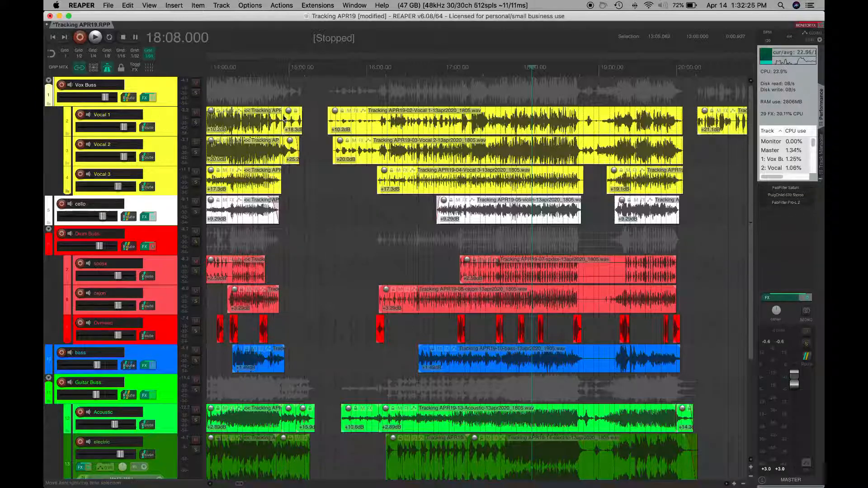
click(135, 67)
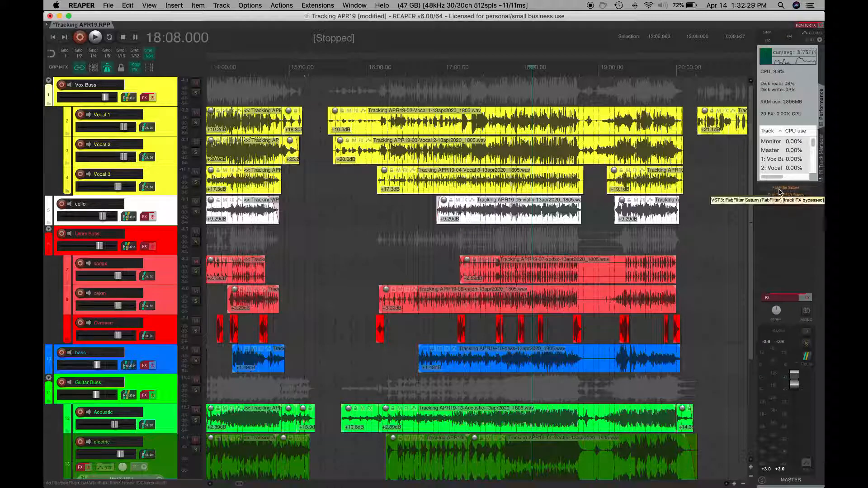